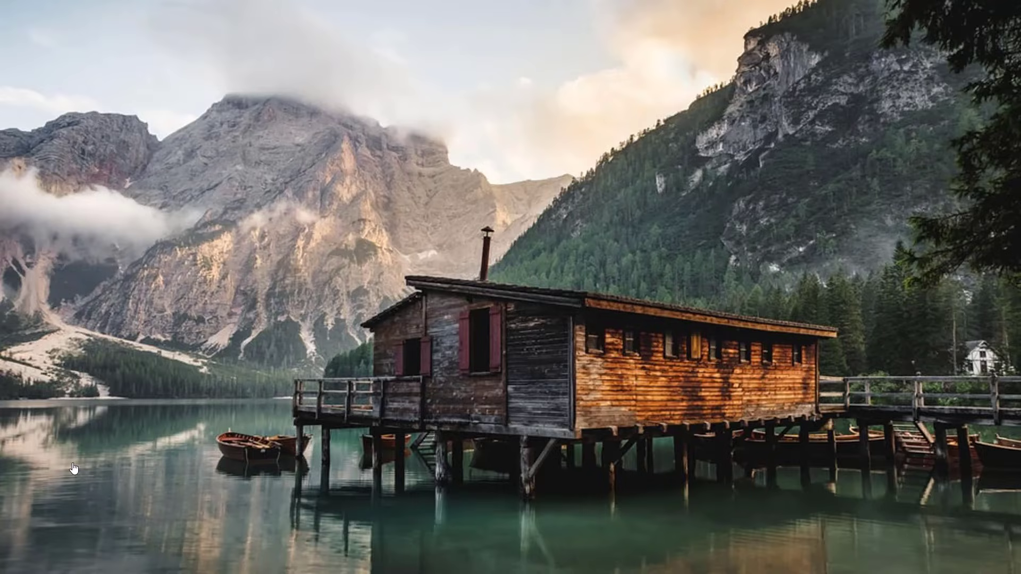
# Test the Bungalo, Mountain and Lake hotspots, opening and closing each popup.
pyautogui.click(475, 359)
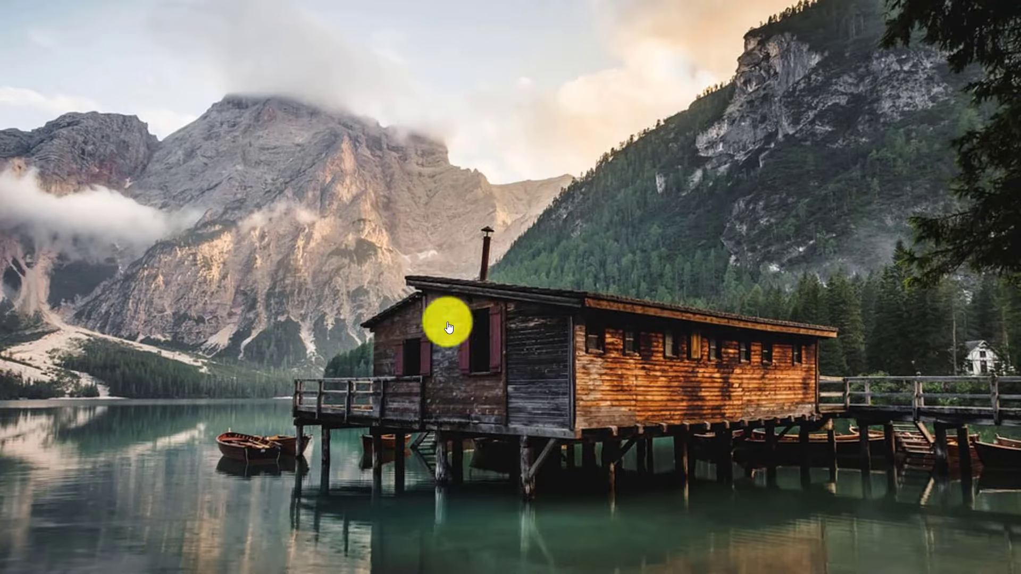
pyautogui.click(484, 357)
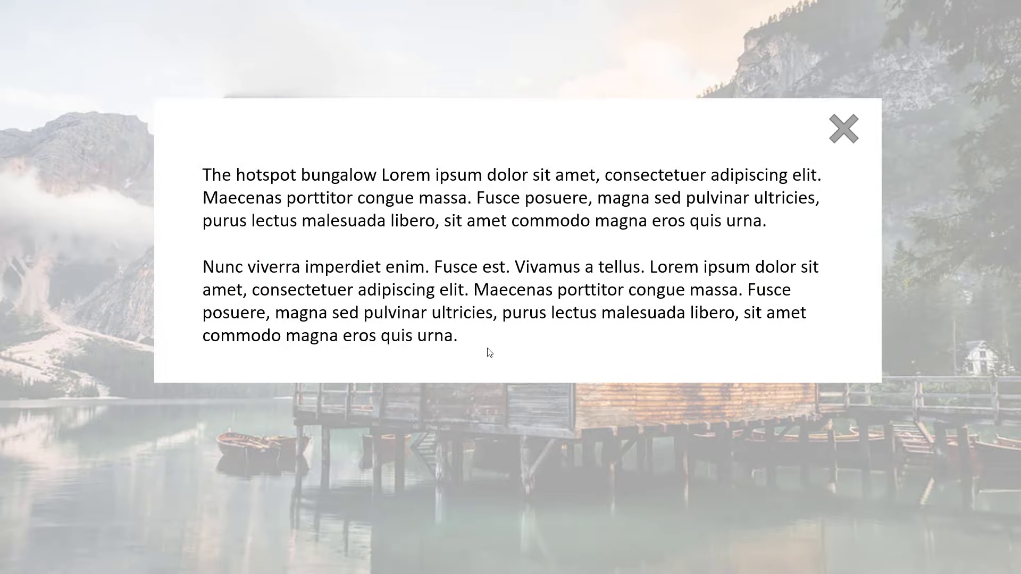
pyautogui.click(847, 138)
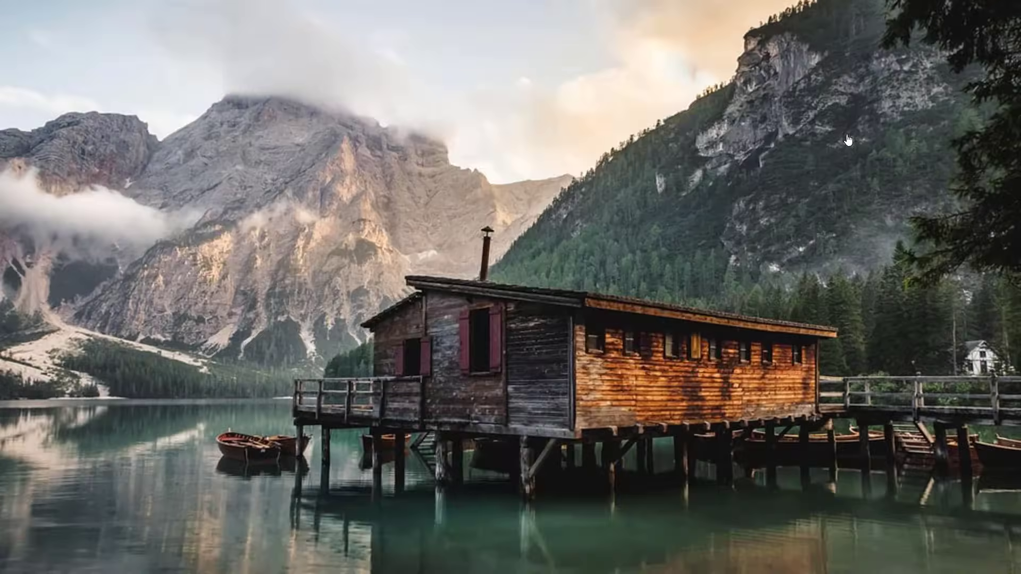
pyautogui.click(282, 211)
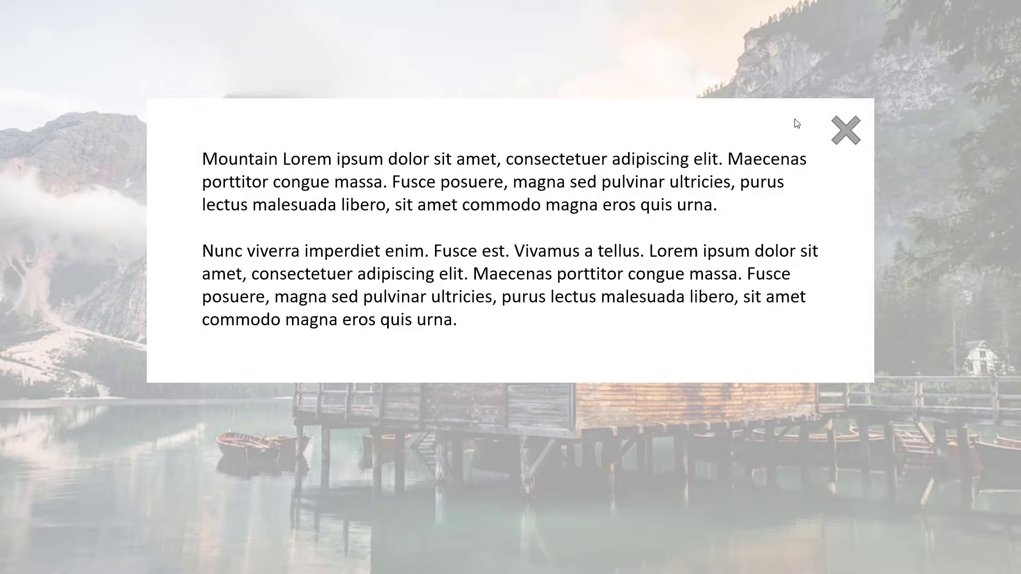
pyautogui.click(847, 136)
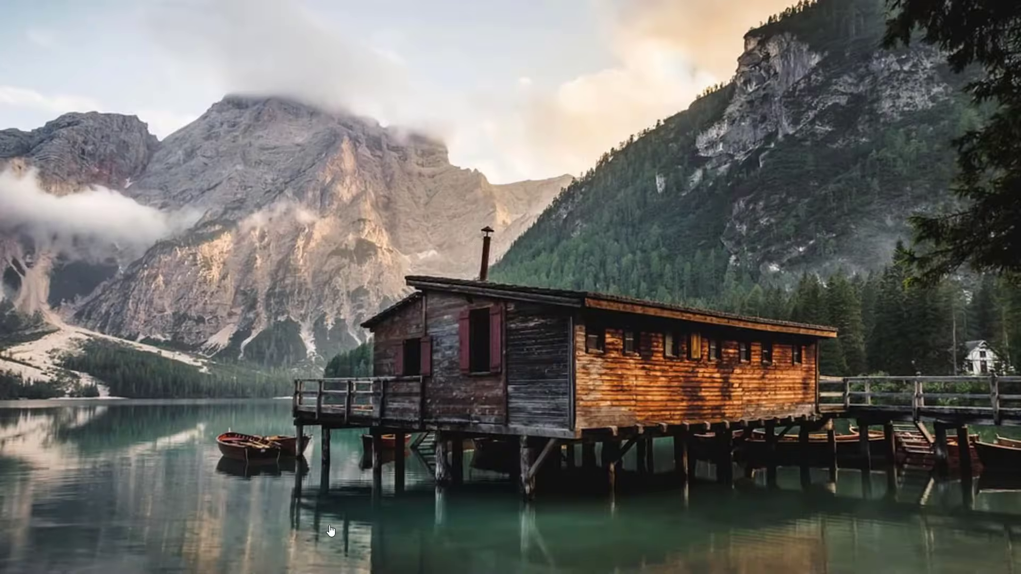
pyautogui.click(329, 525)
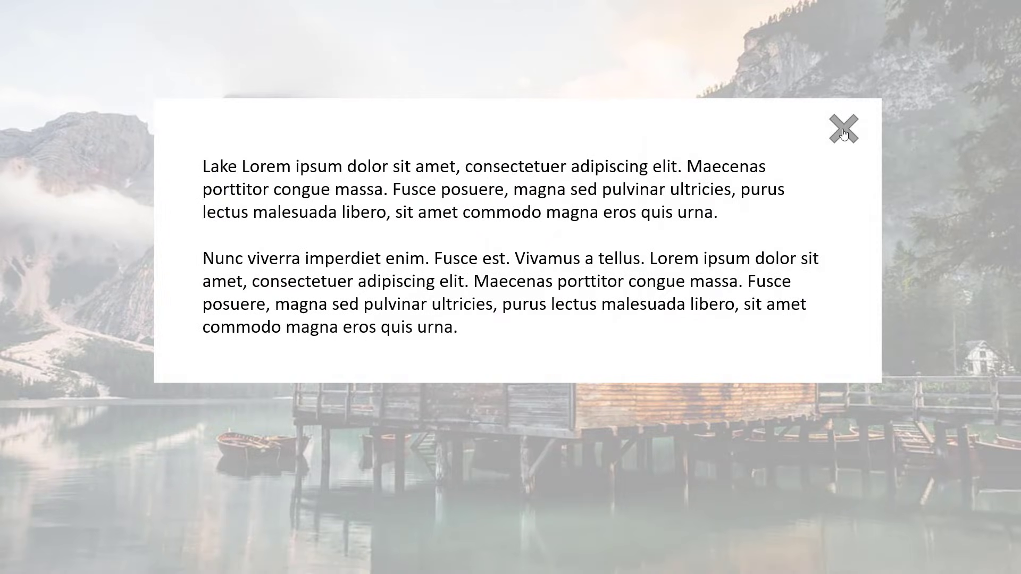
pyautogui.click(844, 133)
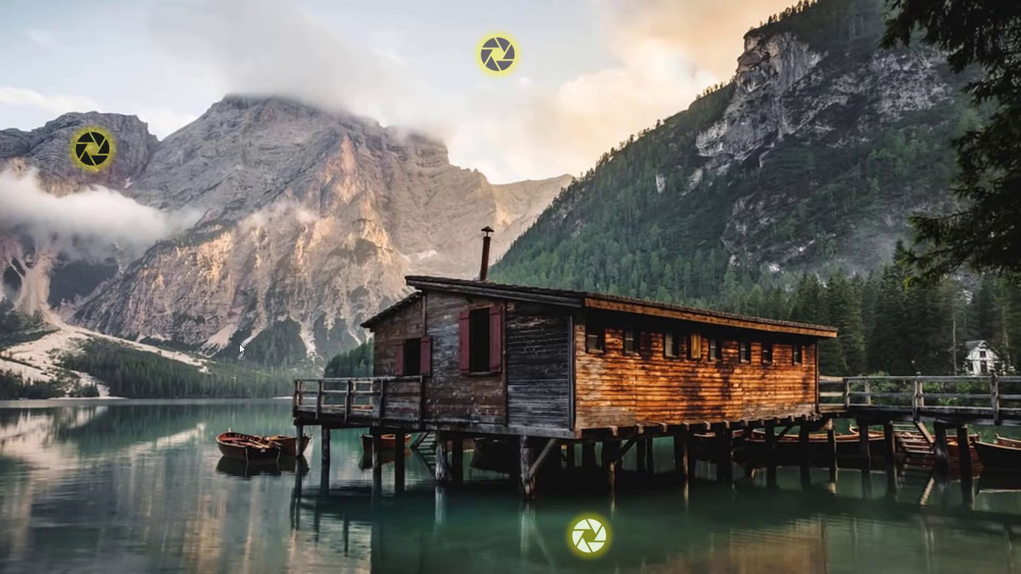
# Test the Sky, Mountain and Lake hotspots that jump to their slides and back.
pyautogui.click(486, 60)
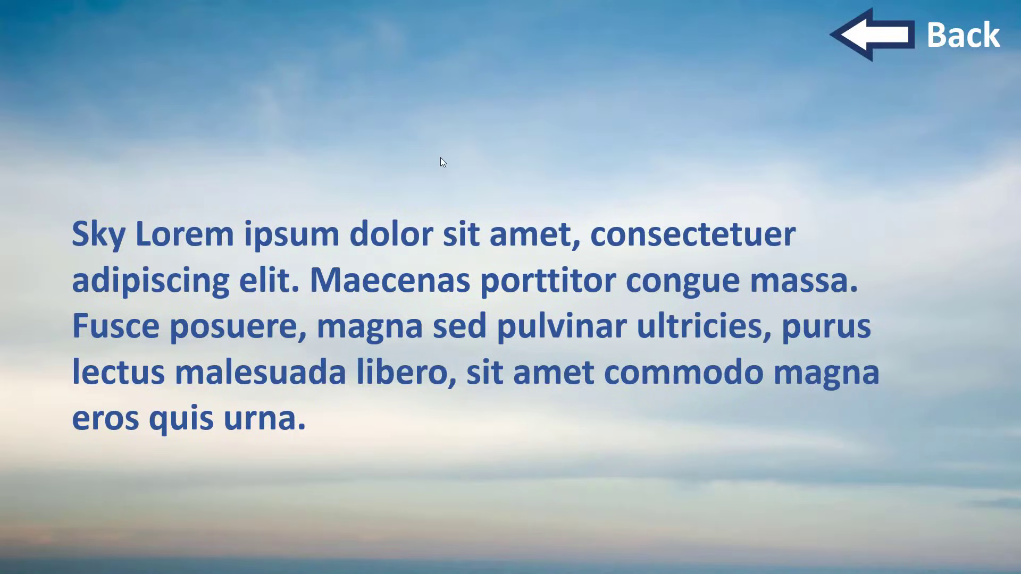
pyautogui.click(861, 38)
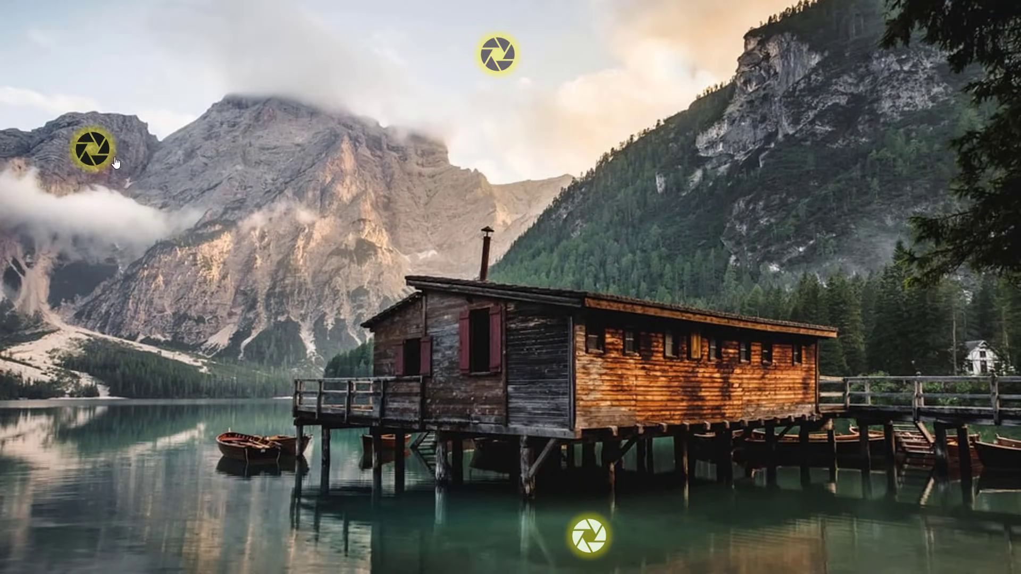
pyautogui.click(102, 153)
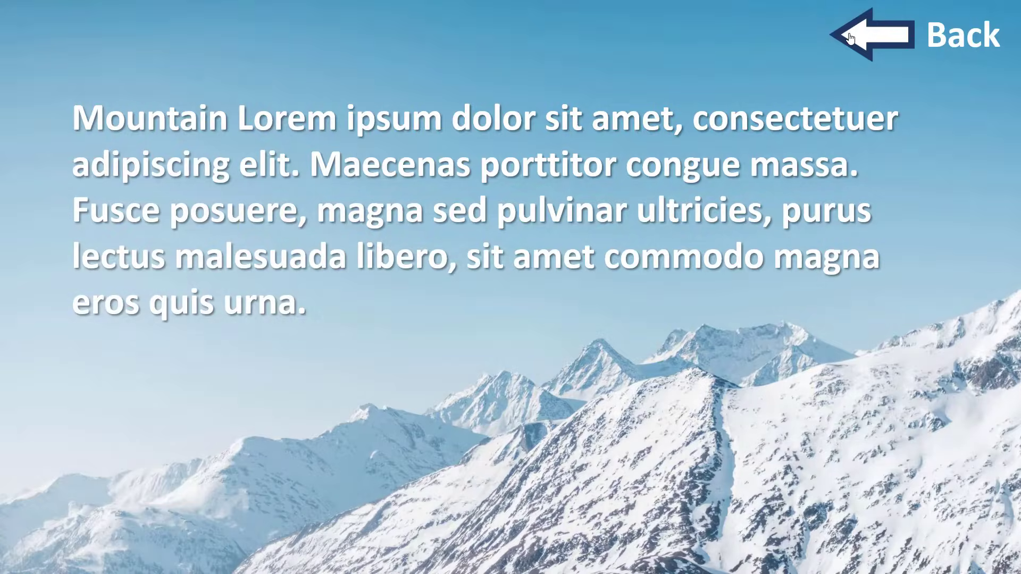
pyautogui.click(849, 36)
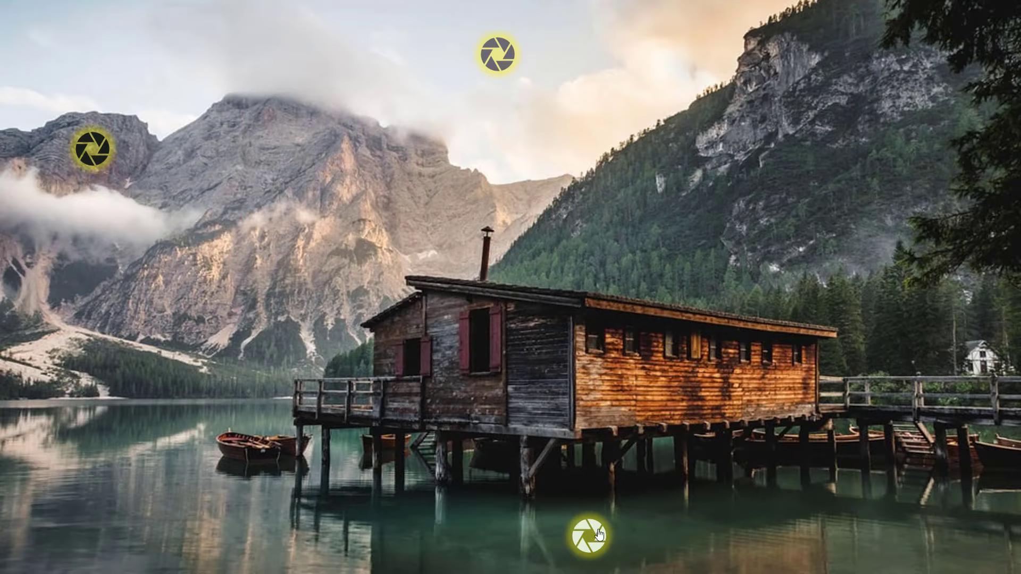
pyautogui.click(598, 530)
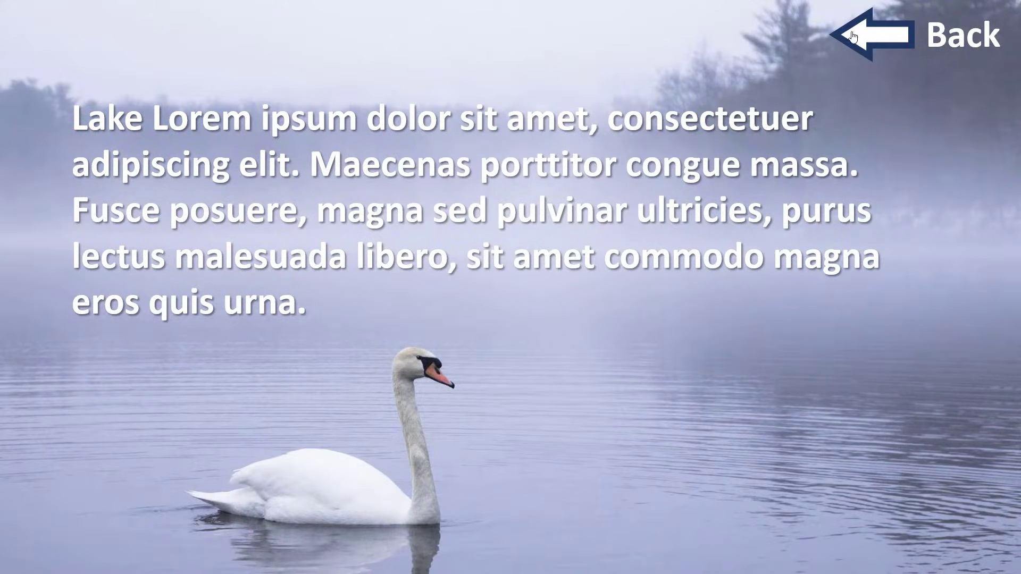
pyautogui.click(851, 36)
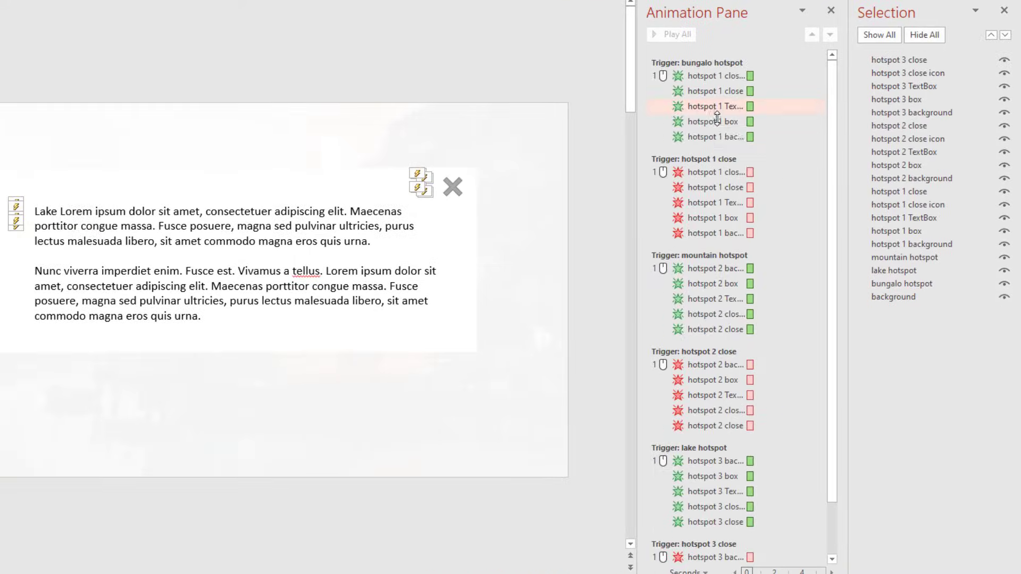
# Select every object on slide 1 and delete them all.
pyautogui.scroll(-2, 530, 224)
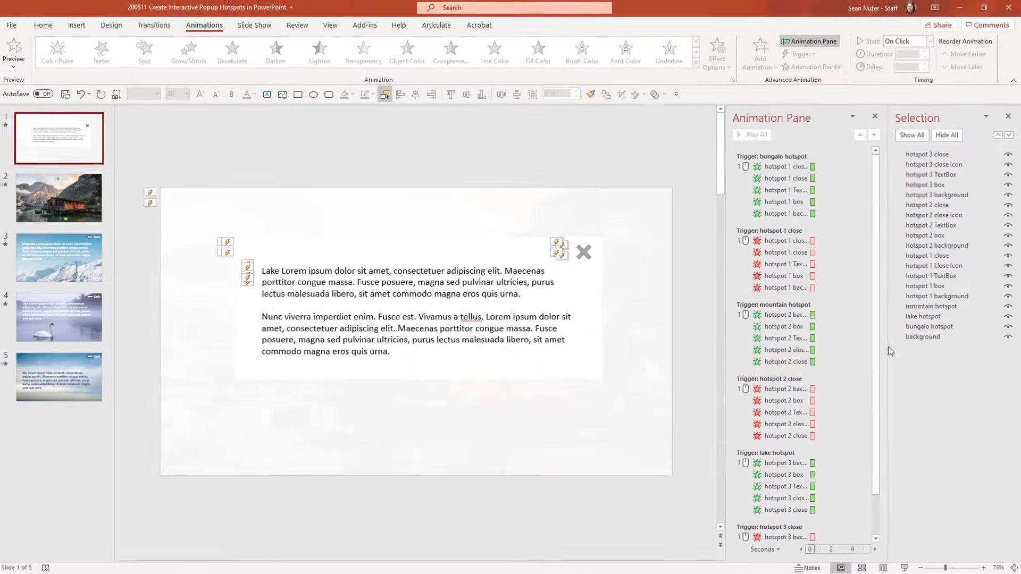
pyautogui.moveTo(137, 164); pyautogui.dragTo(697, 499)
pyautogui.press('Delete')
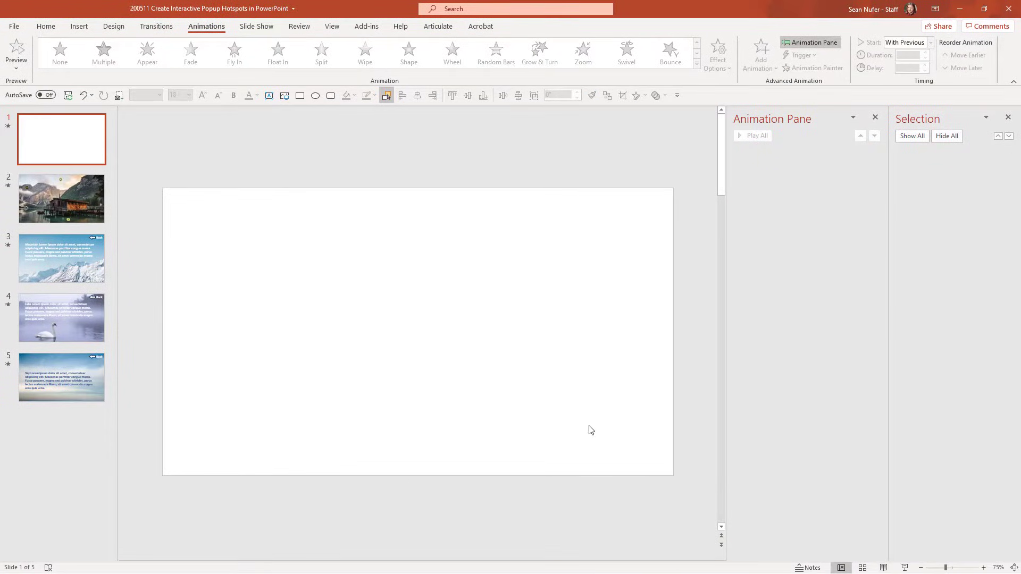
# Copy the boathouse lake background photo from slide 2.
pyautogui.click(76, 206)
pyautogui.click(199, 209)
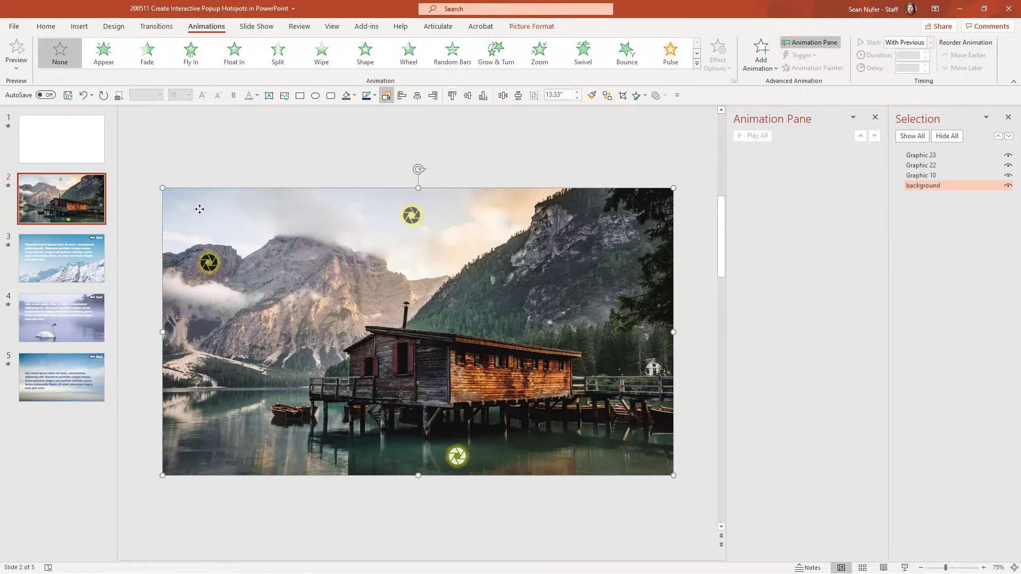
pyautogui.rightClick(200, 210)
pyautogui.click(232, 233)
# Fill slide 1's background with the copied photo from the clipboard and close the panes.
pyautogui.click(79, 127)
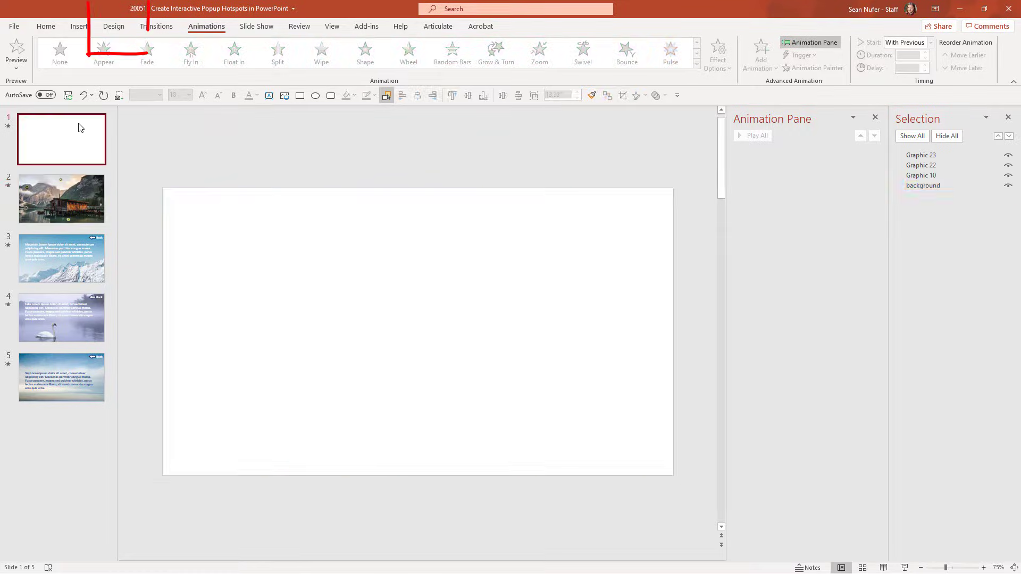
pyautogui.click(113, 26)
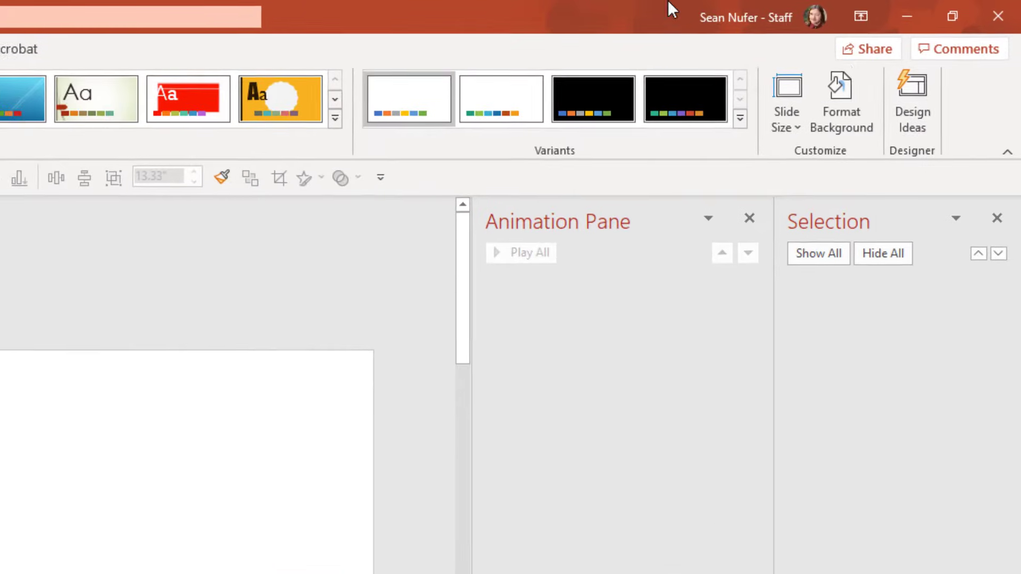
pyautogui.click(850, 101)
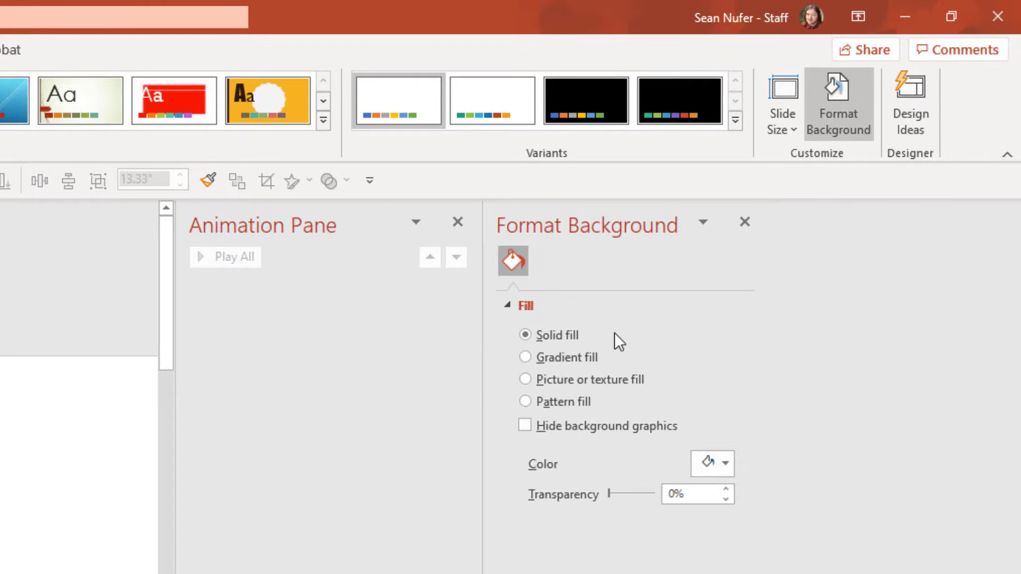
pyautogui.click(544, 381)
pyautogui.click(623, 480)
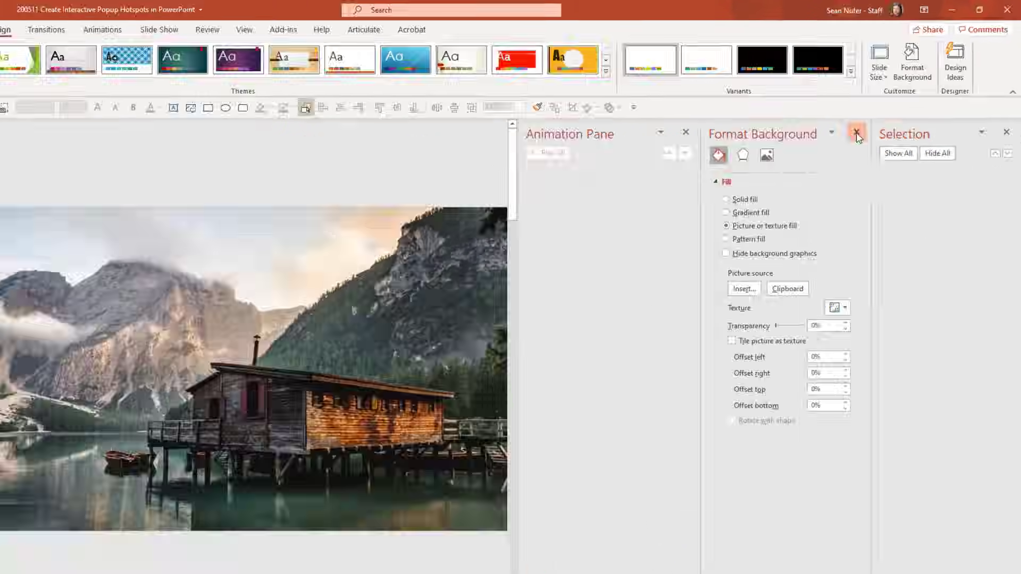
pyautogui.click(745, 222)
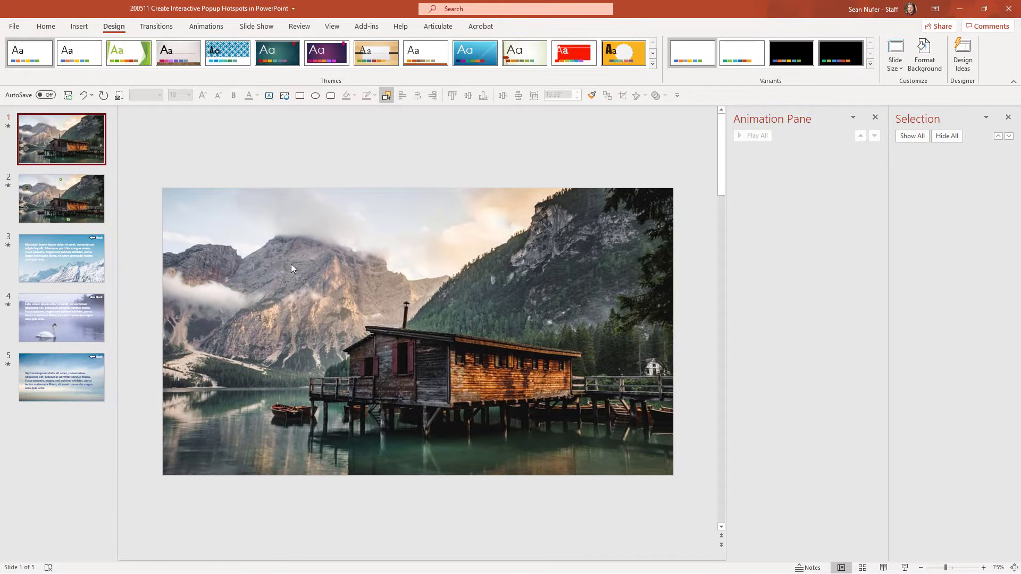
pyautogui.click(873, 117)
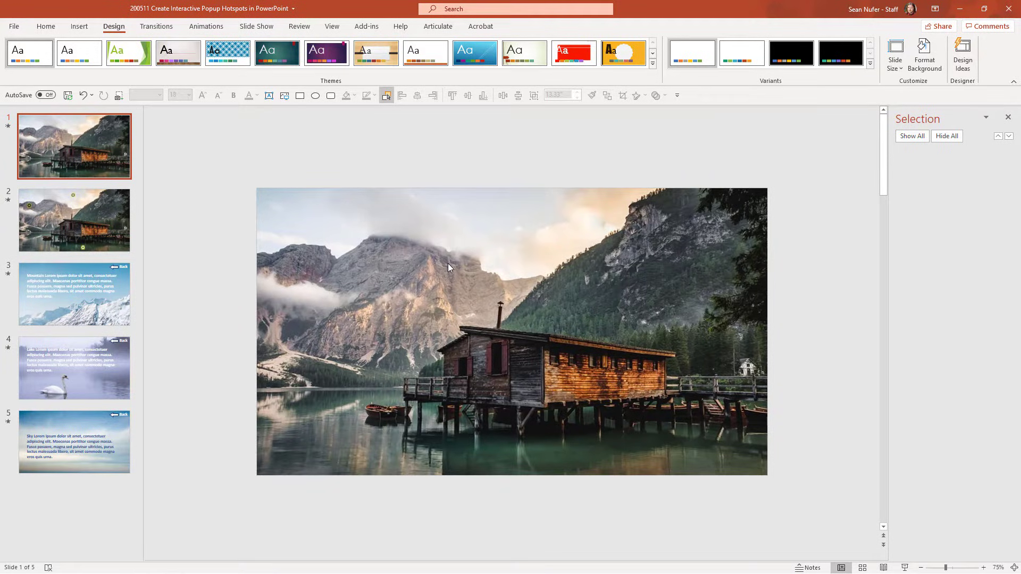
# Pick the Rectangle tool from Insert > Shapes.
pyautogui.click(78, 26)
pyautogui.click(371, 110)
pyautogui.click(547, 200)
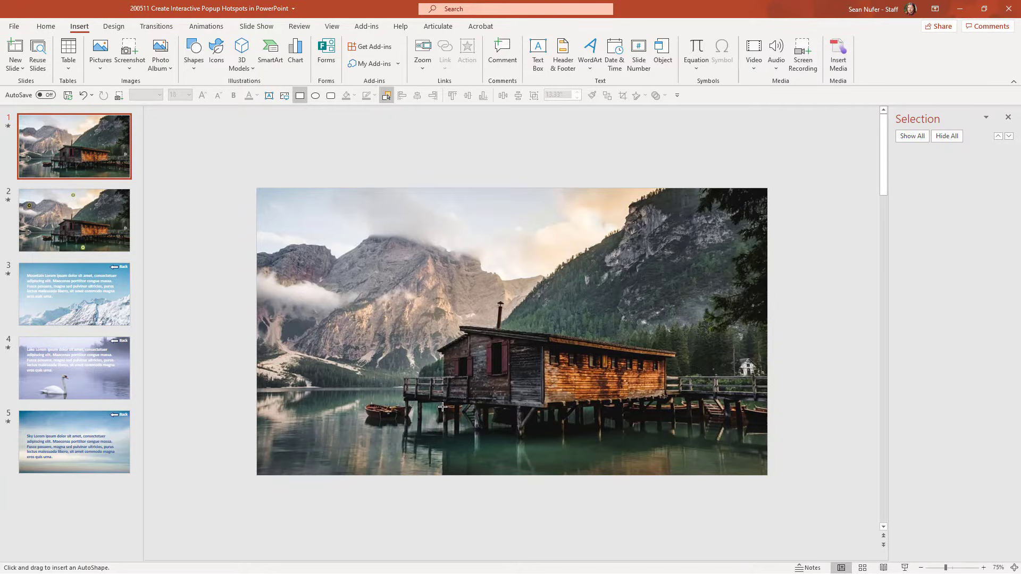
# Draw a white rectangle with no outline over the cabin.
pyautogui.moveTo(436, 403); pyautogui.dragTo(680, 320)
pyautogui.click(399, 53)
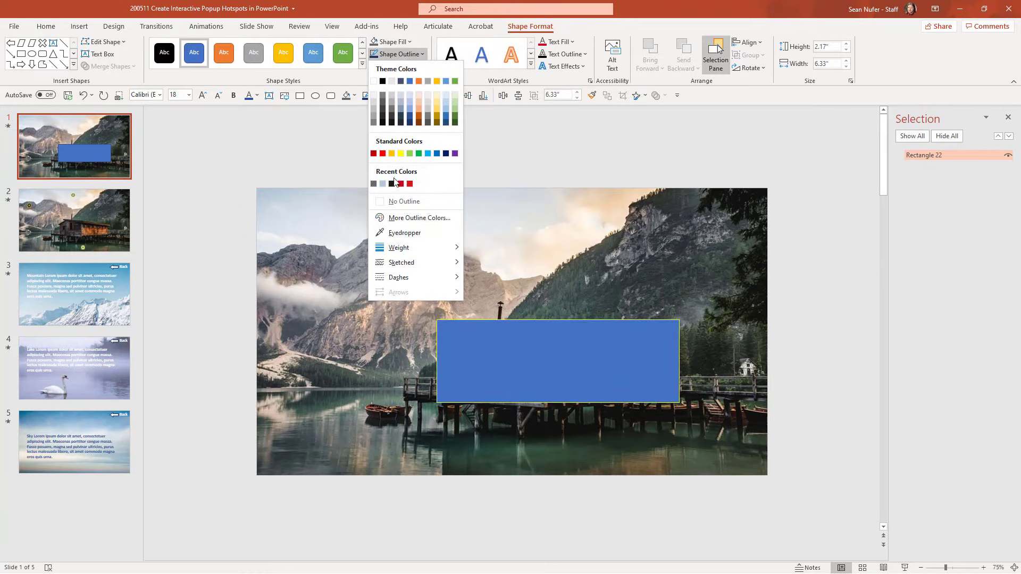
pyautogui.click(395, 203)
pyautogui.click(409, 42)
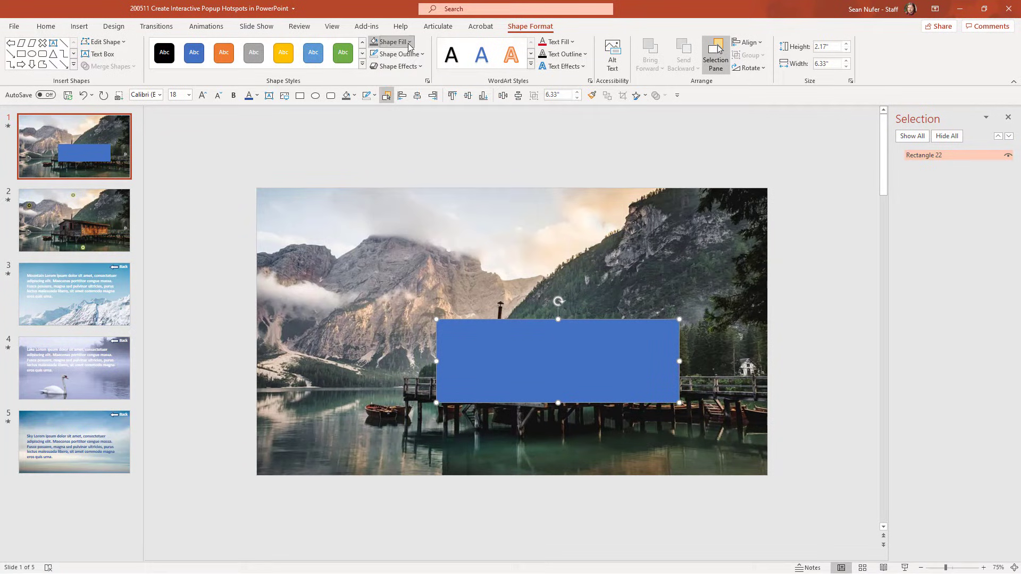
pyautogui.click(374, 71)
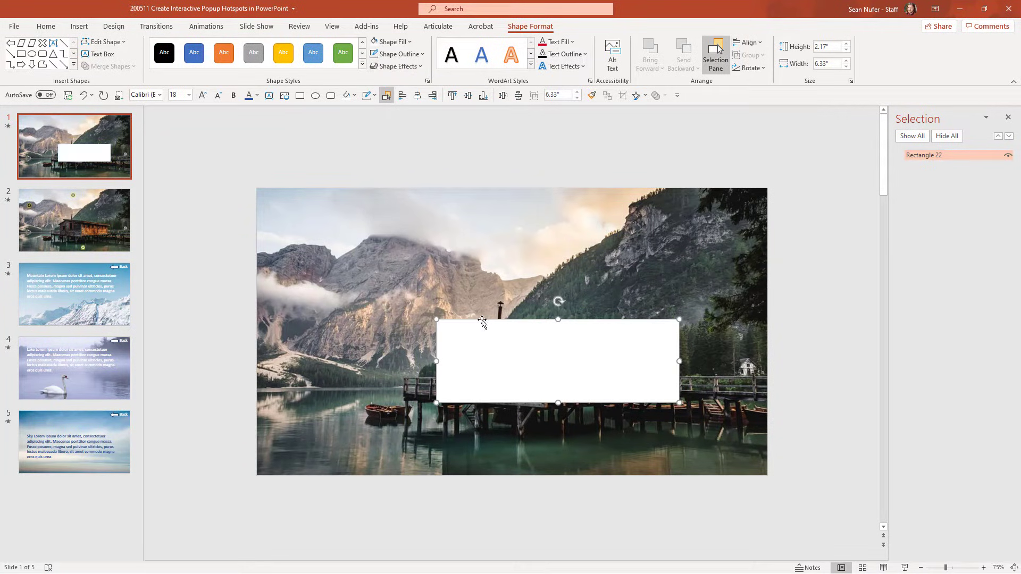
# Set the rectangle to 36% transparency and start Edit Points on it.
pyautogui.rightClick(506, 353)
pyautogui.click(531, 326)
pyautogui.moveTo(803, 286)
pyautogui.mouseDown()
pyautogui.moveTo(817, 291)
pyautogui.moveTo(810, 282)
pyautogui.mouseUp()
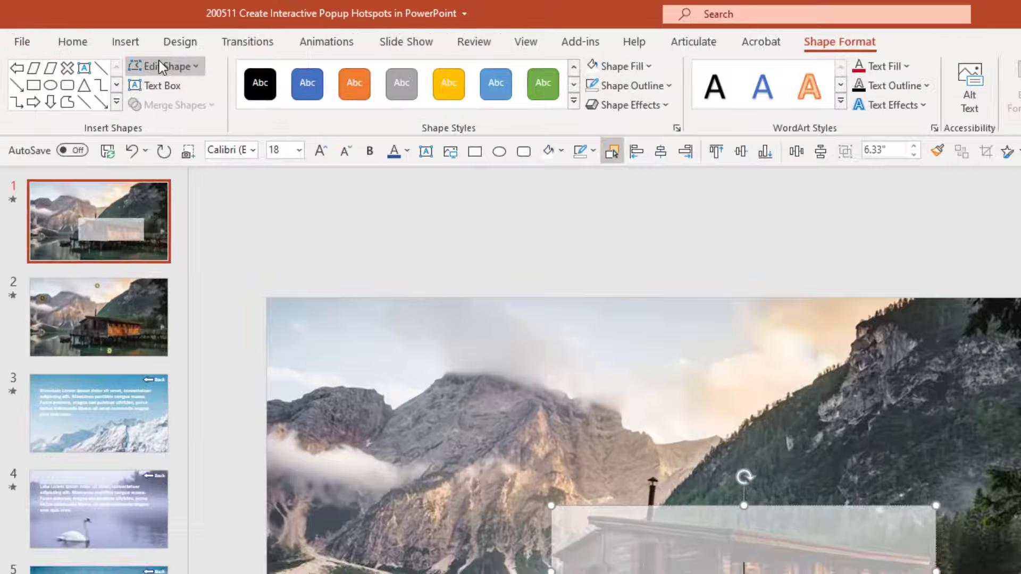
pyautogui.click(103, 41)
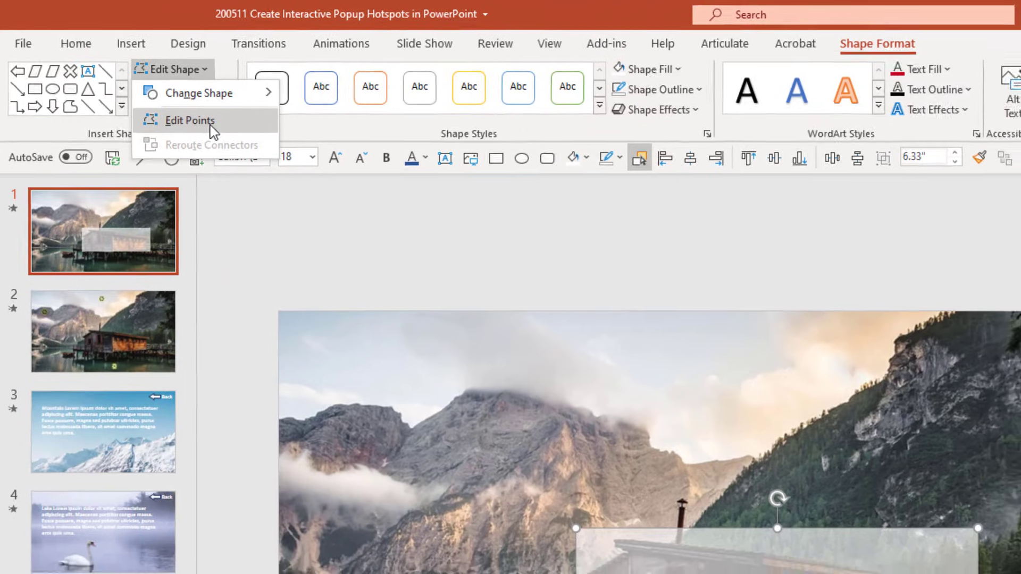
pyautogui.click(218, 134)
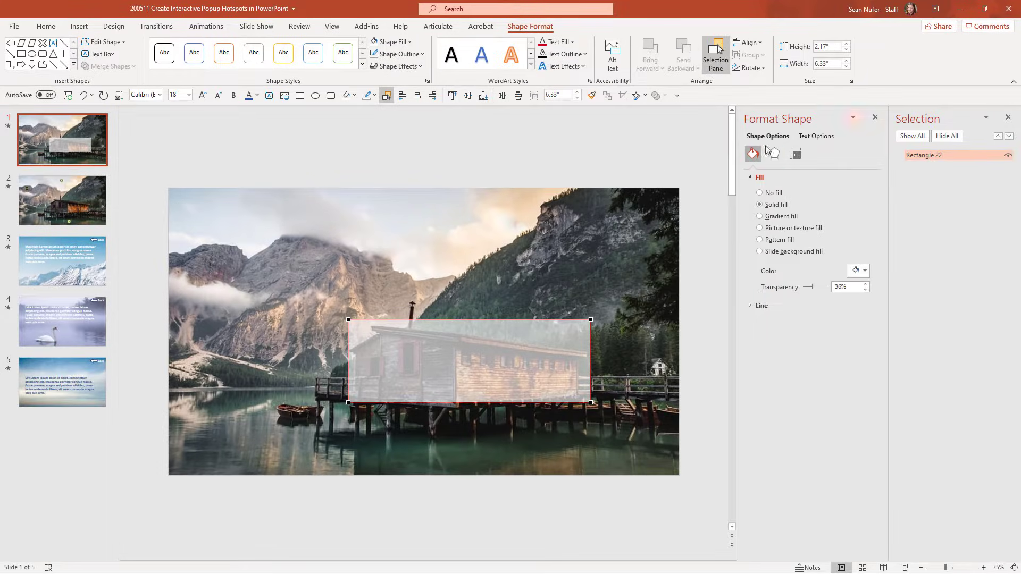
# Add a point and drag the shape's corners so its top follows the cabin roofline.
pyautogui.click(874, 117)
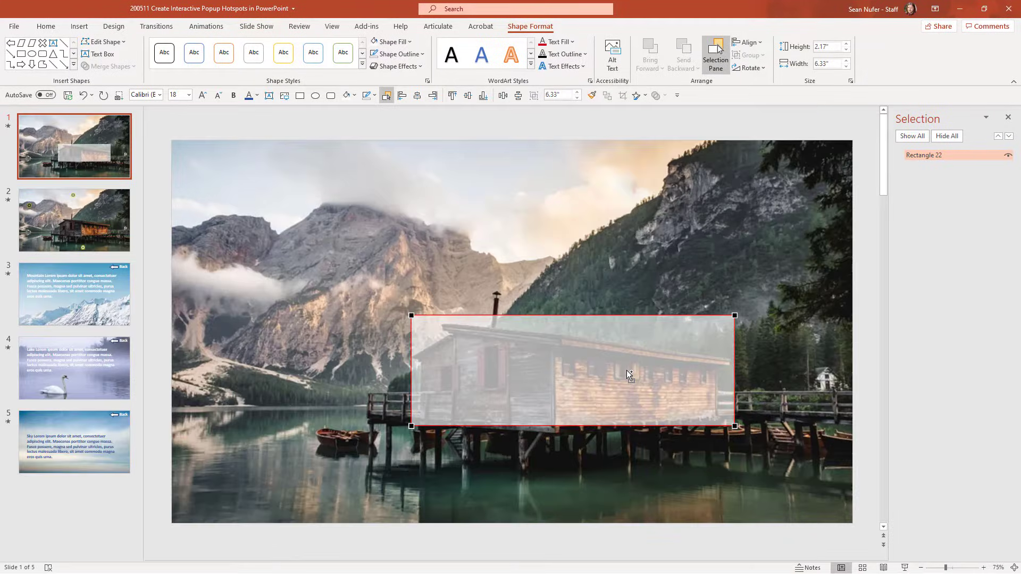
pyautogui.moveTo(407, 315); pyautogui.dragTo(405, 350)
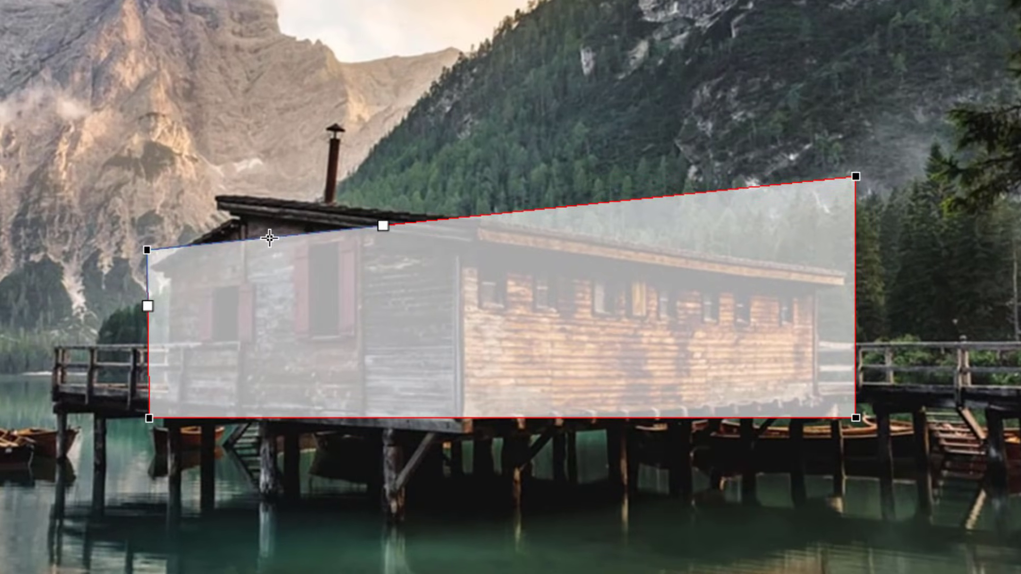
pyautogui.rightClick(321, 267)
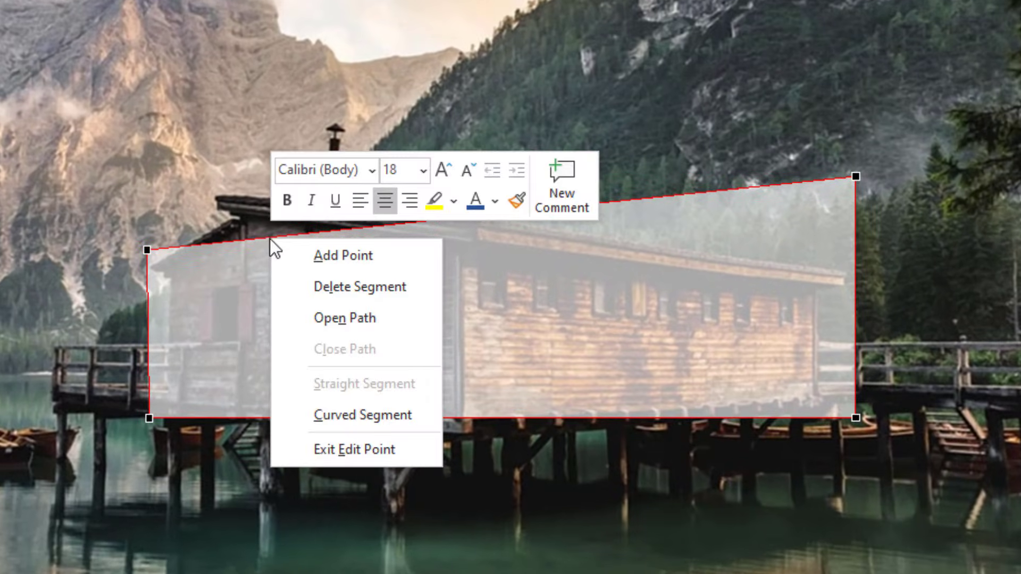
pyautogui.click(350, 254)
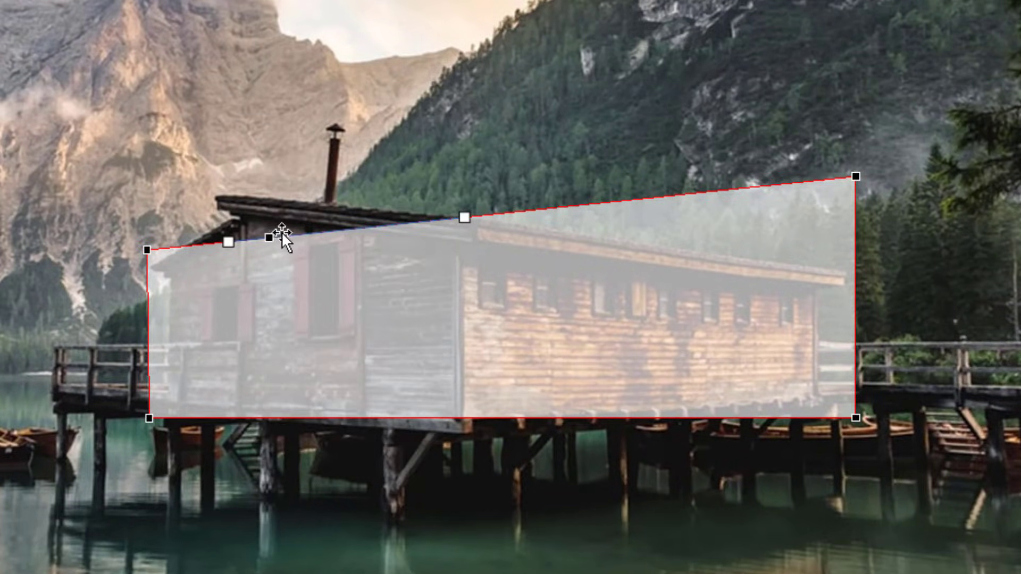
pyautogui.moveTo(273, 242); pyautogui.dragTo(221, 192)
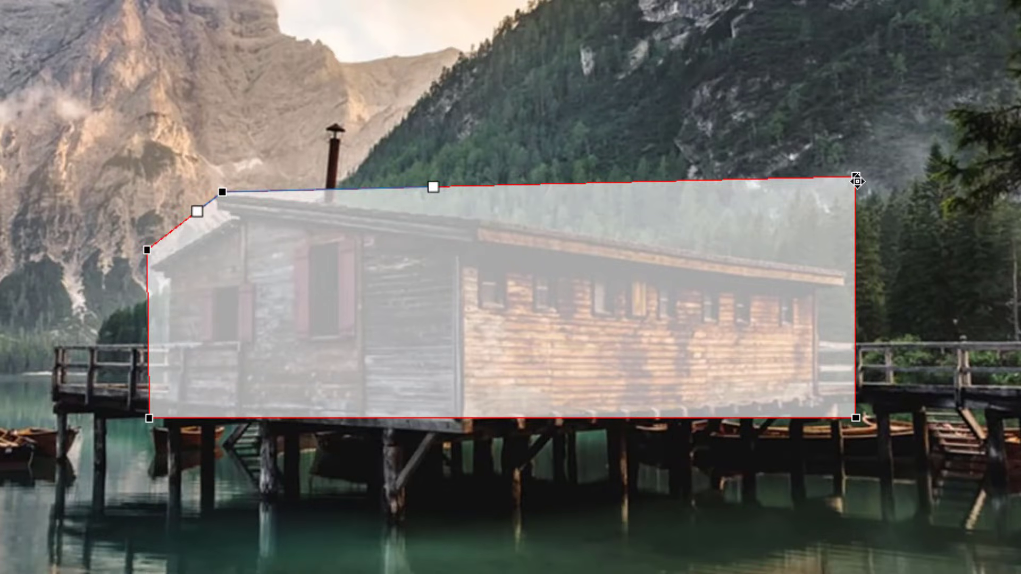
pyautogui.moveTo(855, 179); pyautogui.dragTo(849, 265)
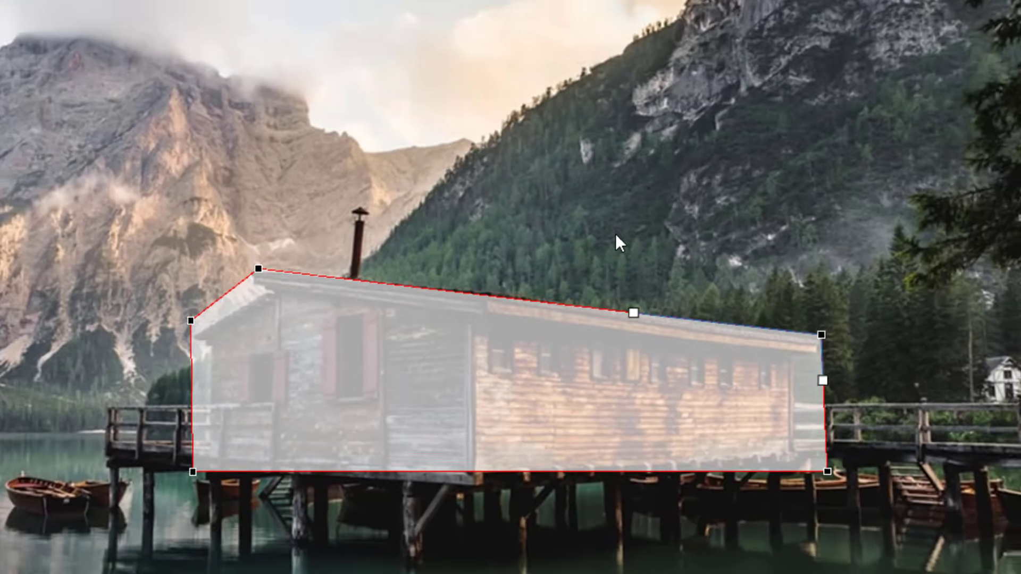
pyautogui.press('Escape')
# Set the cabin hotspot's transparency to 99% in Format Shape.
pyautogui.rightClick(465, 371)
pyautogui.click(549, 310)
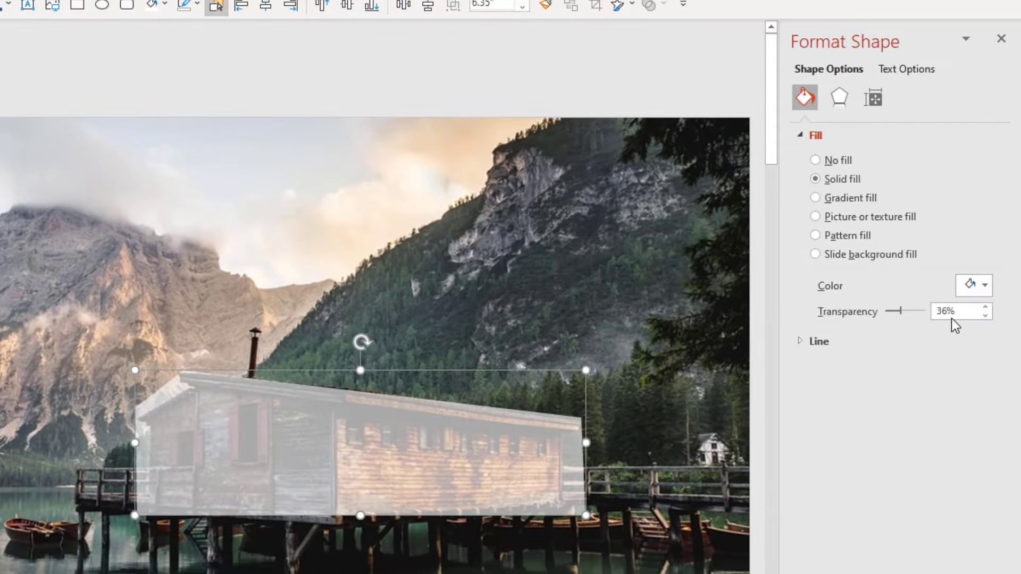
pyautogui.click(936, 314)
pyautogui.write('99')
pyautogui.press('Return')
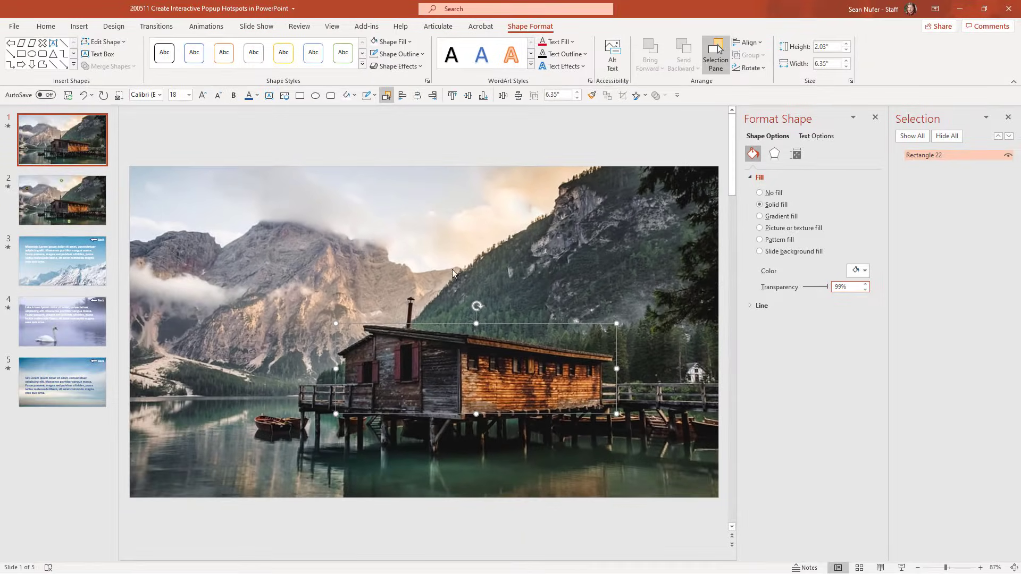
pyautogui.click(573, 262)
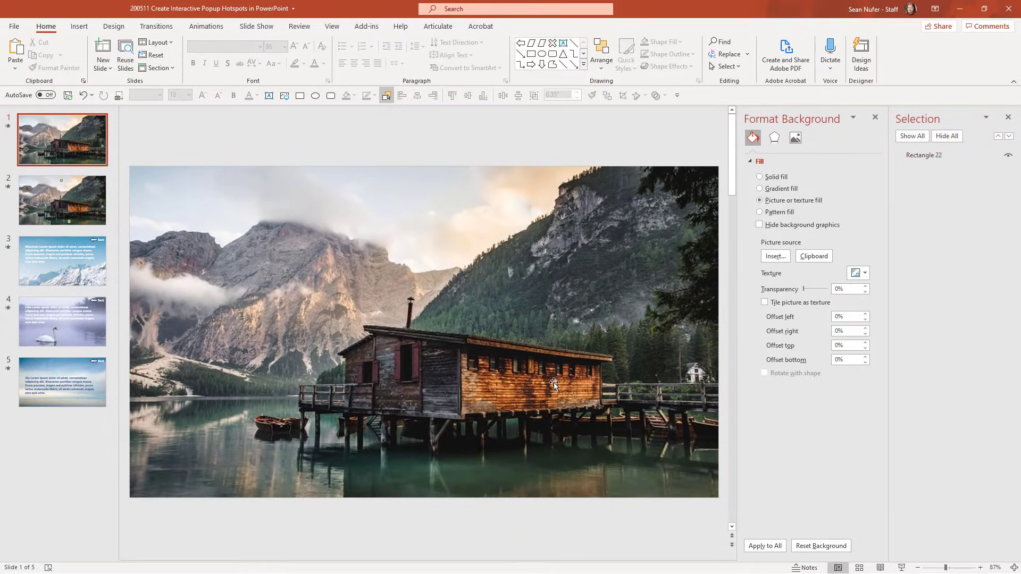
pyautogui.click(435, 373)
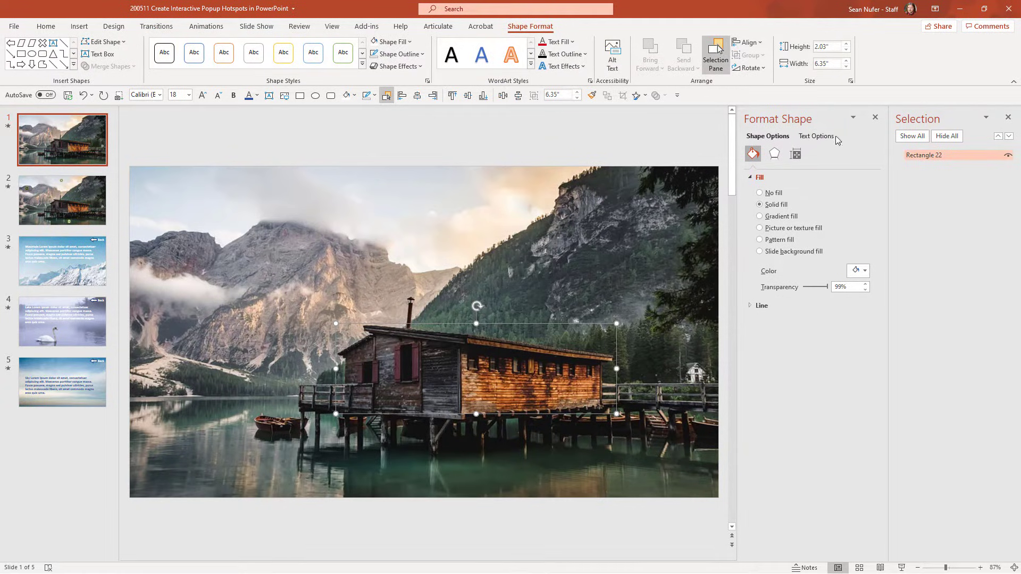
pyautogui.click(48, 27)
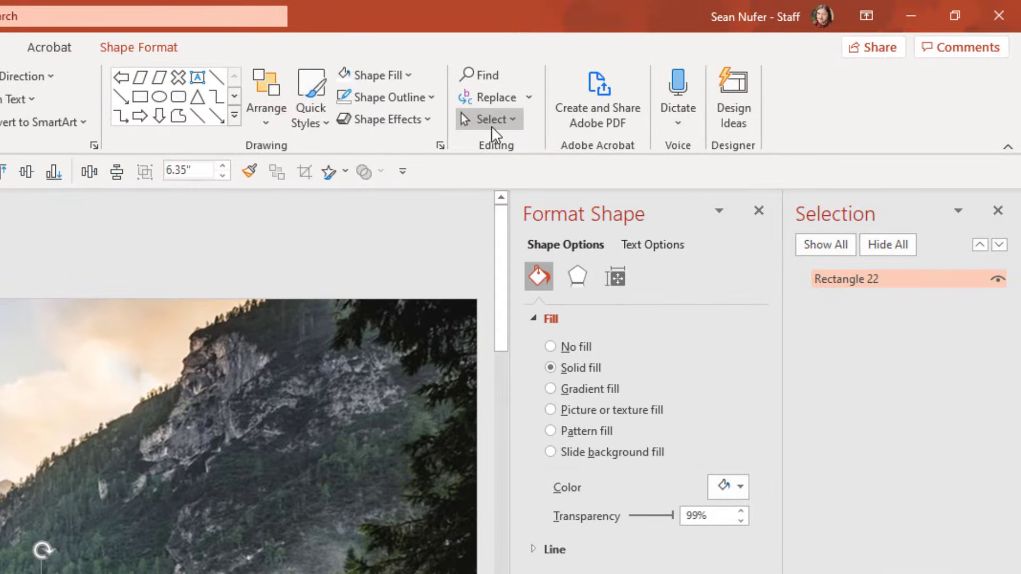
# Rename Rectangle 22 to 'Bungalo hotspot' in the Selection Pane.
pyautogui.click(488, 122)
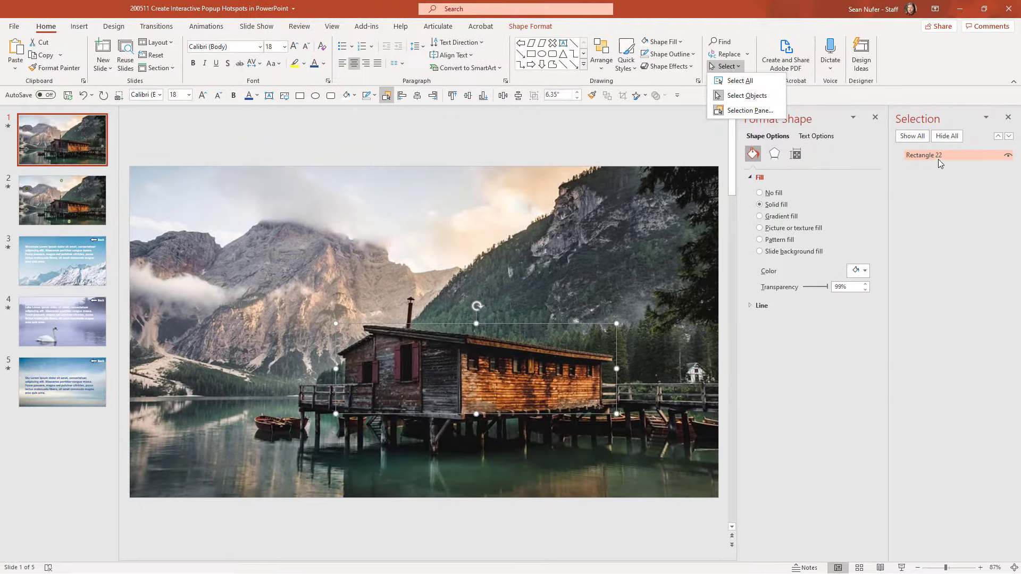
pyautogui.click(890, 233)
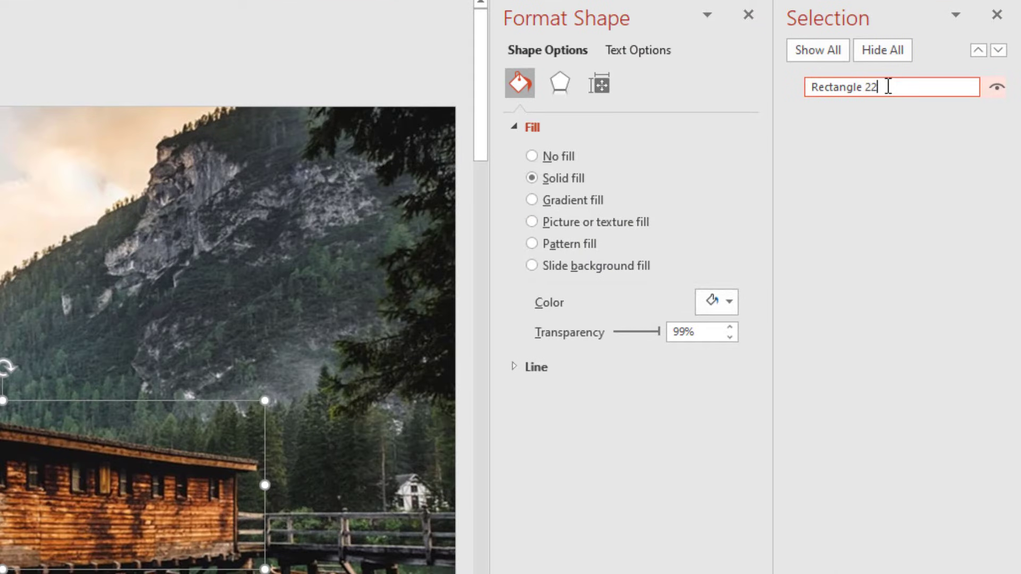
pyautogui.moveTo(949, 155); pyautogui.dragTo(927, 175)
pyautogui.moveTo(844, 122); pyautogui.dragTo(790, 148)
pyautogui.write('Bungalo hotspot')
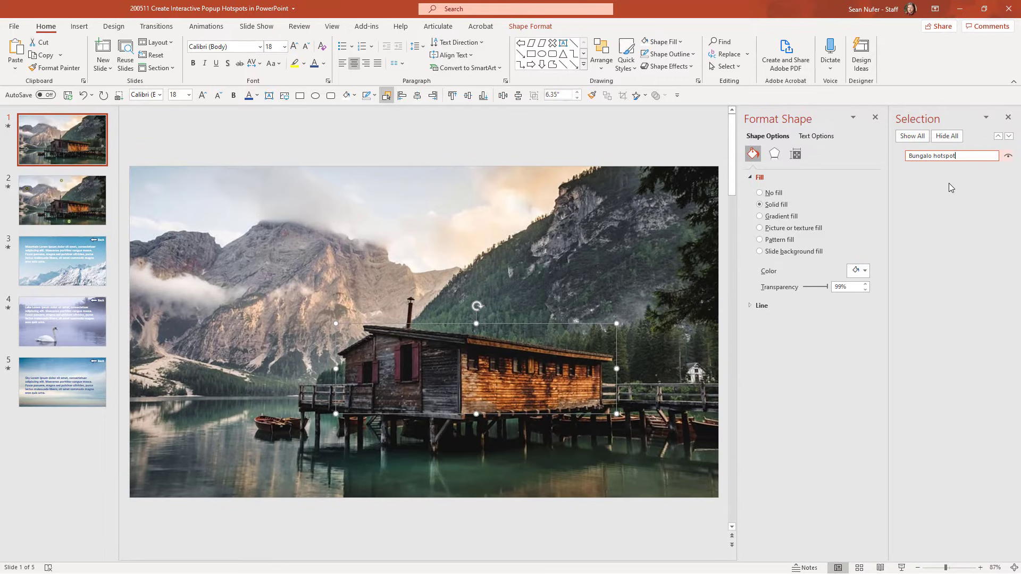
pyautogui.press('Return')
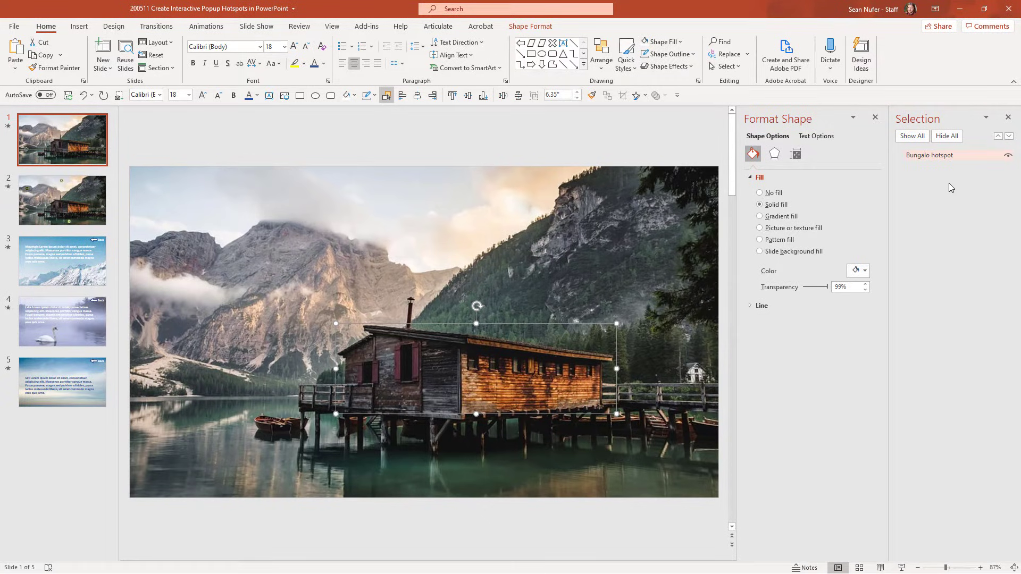
# Draw a rectangle stretched to cover the whole slide.
pyautogui.click(300, 96)
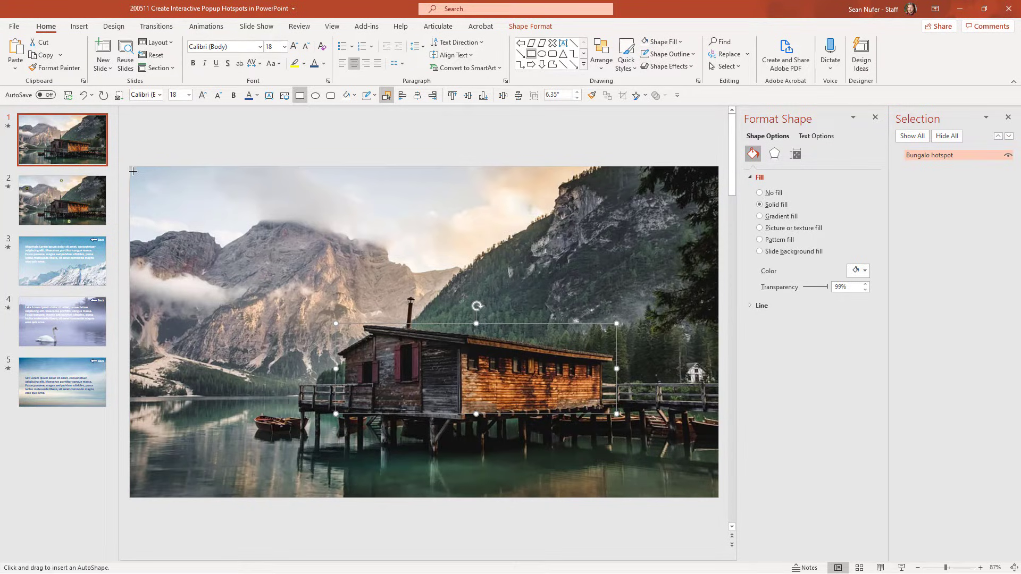
pyautogui.moveTo(165, 197); pyautogui.dragTo(437, 350)
pyautogui.moveTo(253, 262); pyautogui.dragTo(216, 234)
pyautogui.moveTo(400, 318); pyautogui.dragTo(718, 498)
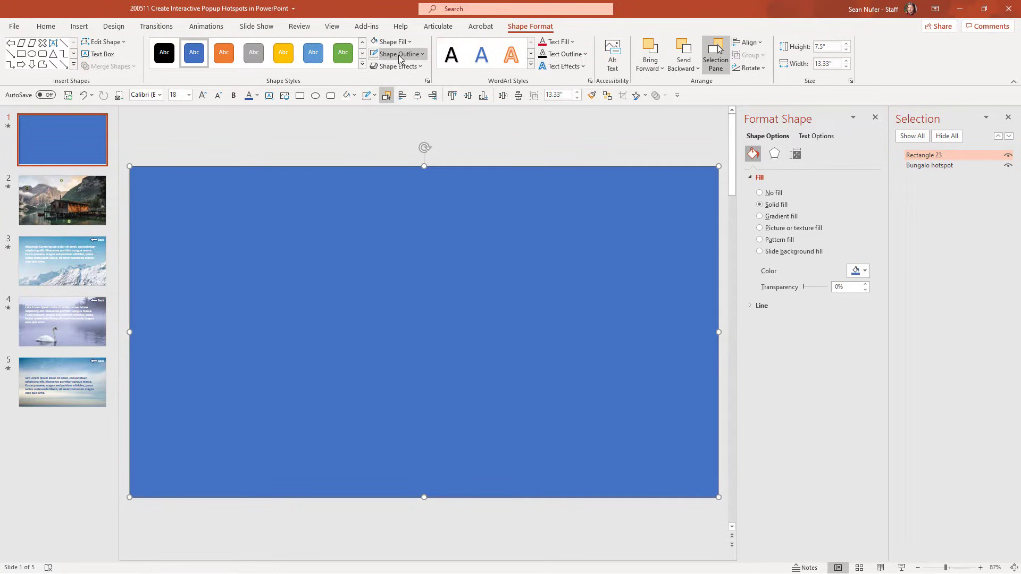
# Give the overlay no outline, white fill and 34% transparency, then duplicate it.
pyautogui.click(399, 53)
pyautogui.click(401, 206)
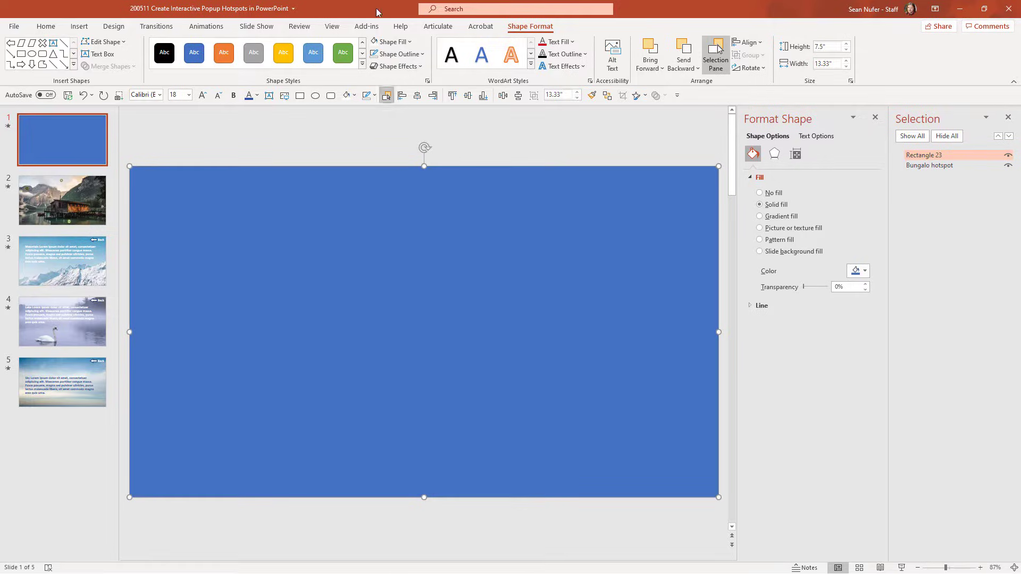
pyautogui.click(394, 42)
pyautogui.click(372, 70)
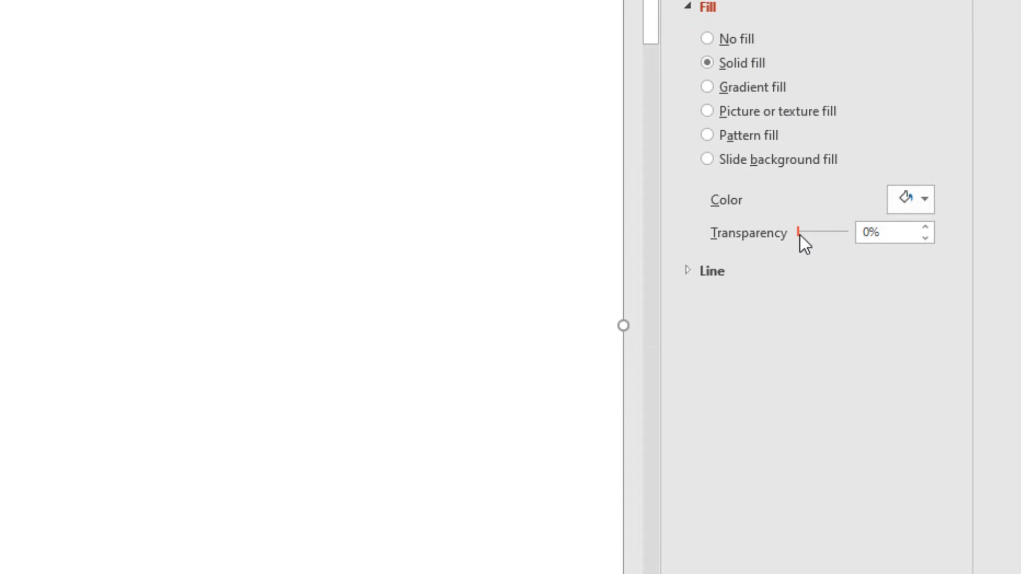
pyautogui.moveTo(801, 235); pyautogui.dragTo(817, 242)
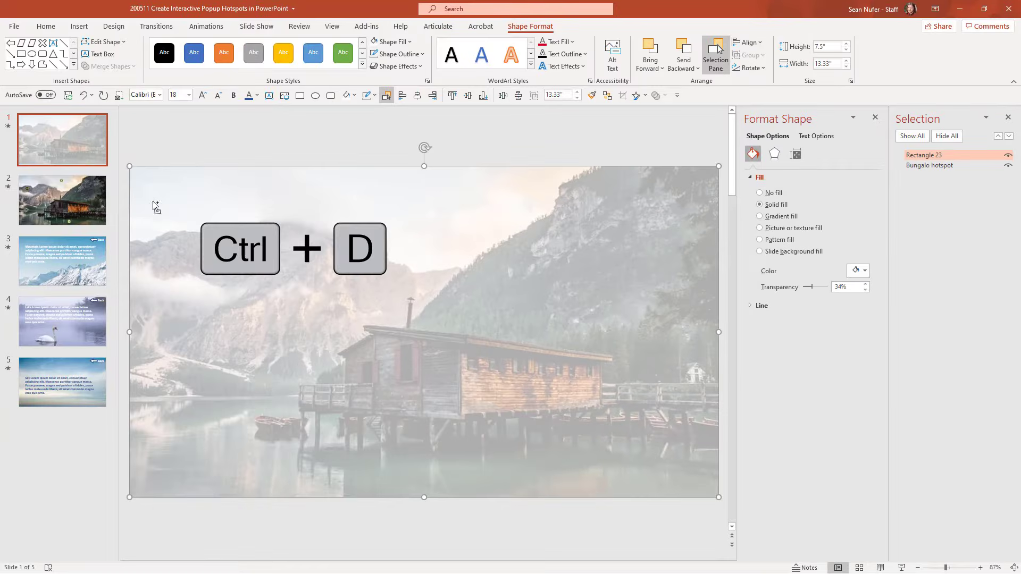
pyautogui.hotkey('ctrl', 'd')
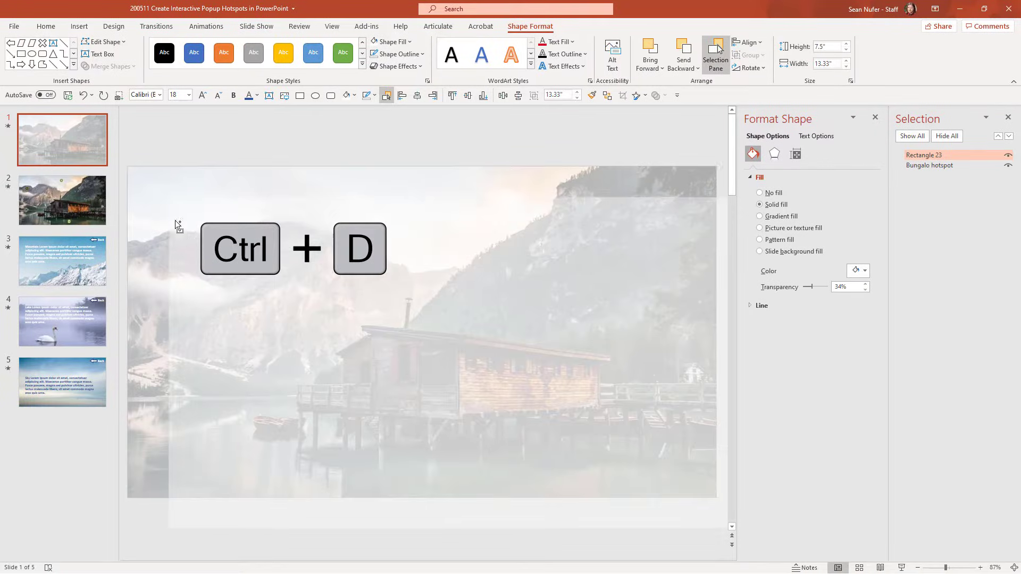
# Resize the copy into a 9.18 x 4.9 inch box at 0% transparency.
pyautogui.moveTo(165, 198); pyautogui.dragTo(427, 346)
pyautogui.moveTo(525, 417); pyautogui.dragTo(335, 309)
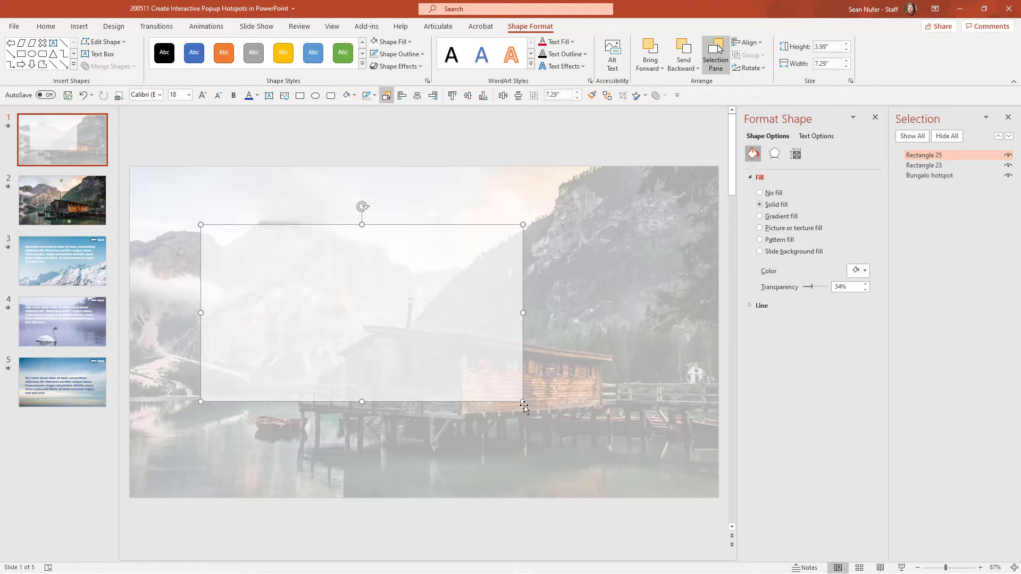
pyautogui.moveTo(524, 406); pyautogui.dragTo(606, 441)
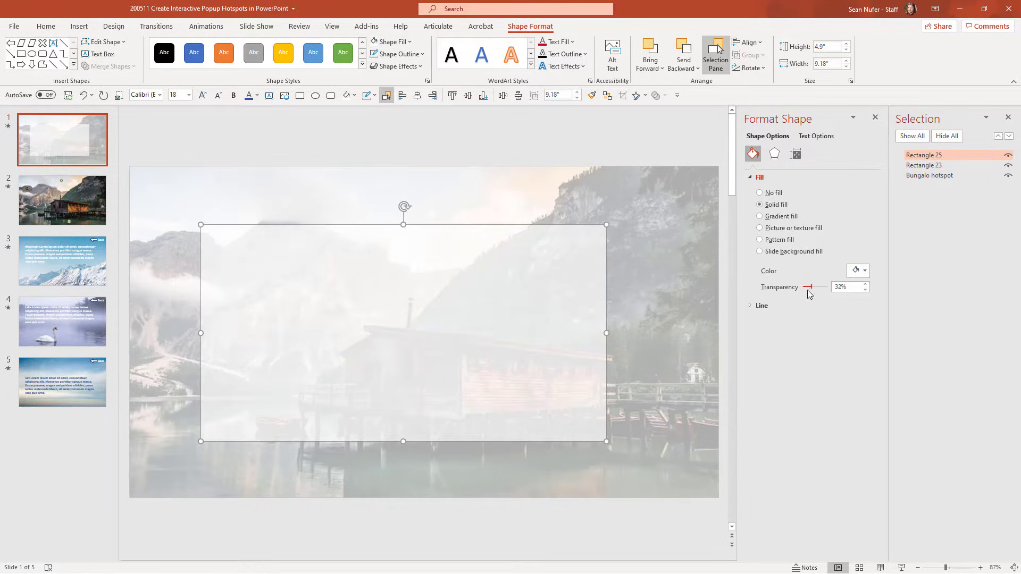
pyautogui.moveTo(808, 289); pyautogui.dragTo(801, 295)
pyautogui.rightClick(472, 320)
# Centre the white box horizontally and vertically on the slide.
pyautogui.click(750, 42)
pyautogui.click(755, 73)
pyautogui.click(752, 46)
pyautogui.click(763, 118)
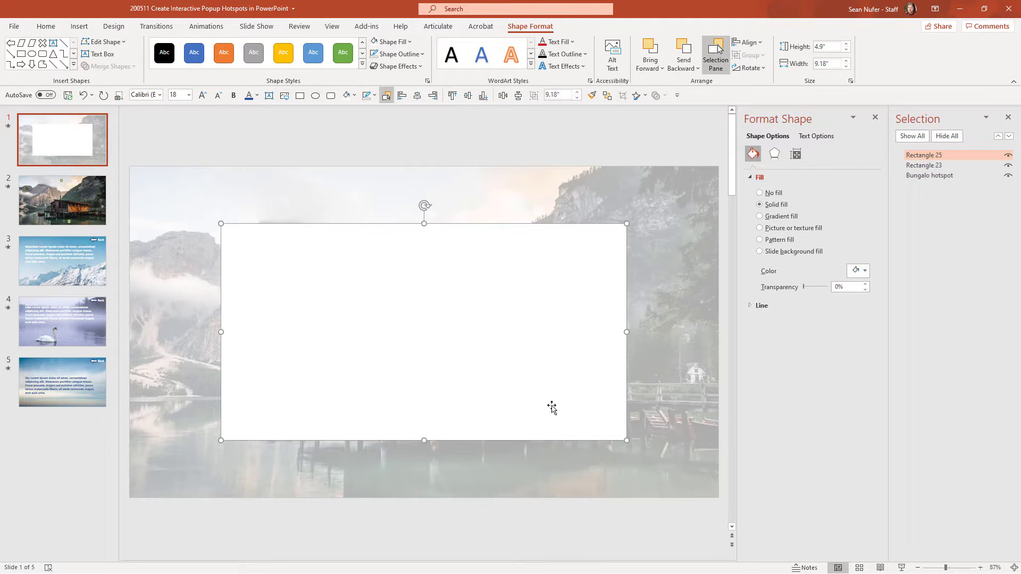
pyautogui.click(79, 26)
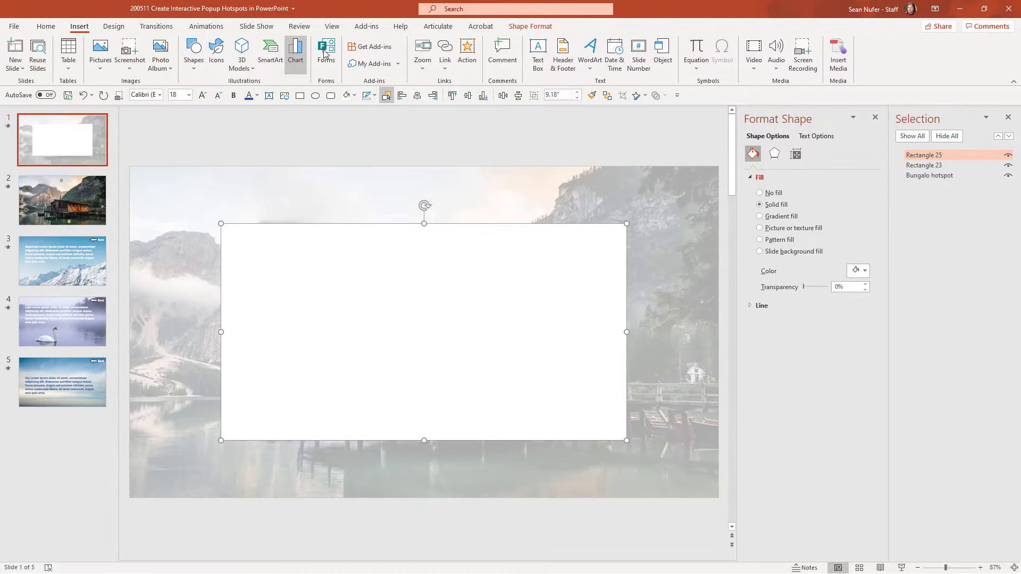
# Add a text box reading 'Bungalo' followed by =lorem(3,2) and =lorem(2) filler text.
pyautogui.click(538, 53)
pyautogui.moveTo(272, 260)
pyautogui.mouseDown()
pyautogui.moveTo(321, 293)
pyautogui.moveTo(580, 391)
pyautogui.moveTo(591, 406)
pyautogui.mouseUp()
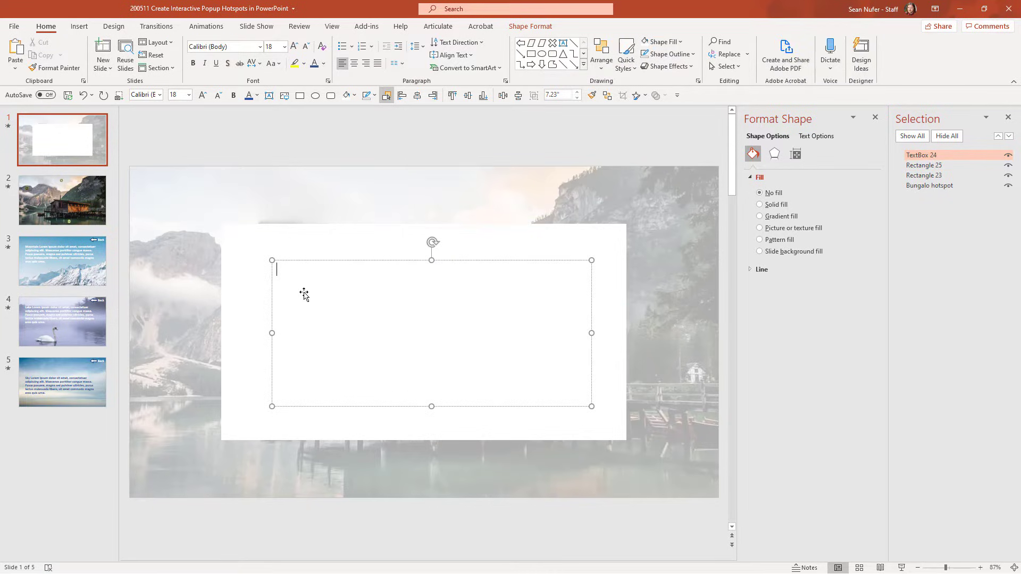
pyautogui.write('Bungalo')
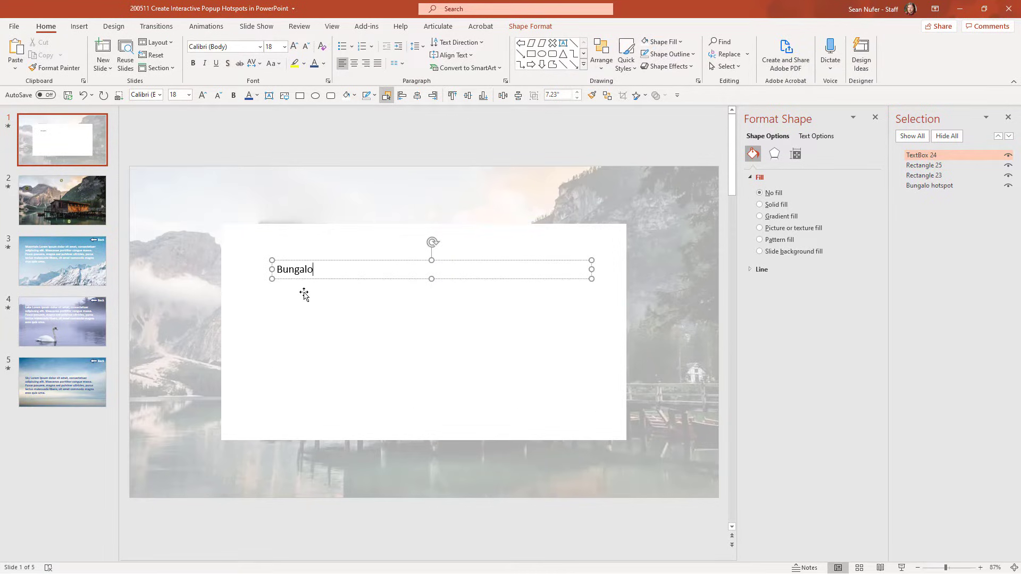
pyautogui.write(' =')
pyautogui.write('lorem')
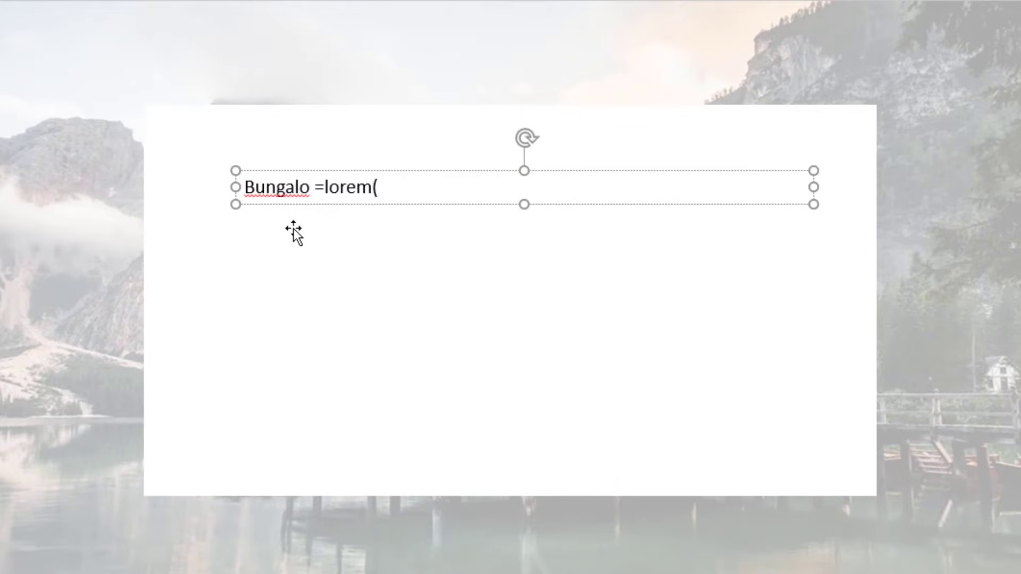
pyautogui.write('(3')
pyautogui.write(',2')
pyautogui.write(')')
pyautogui.press('Return')
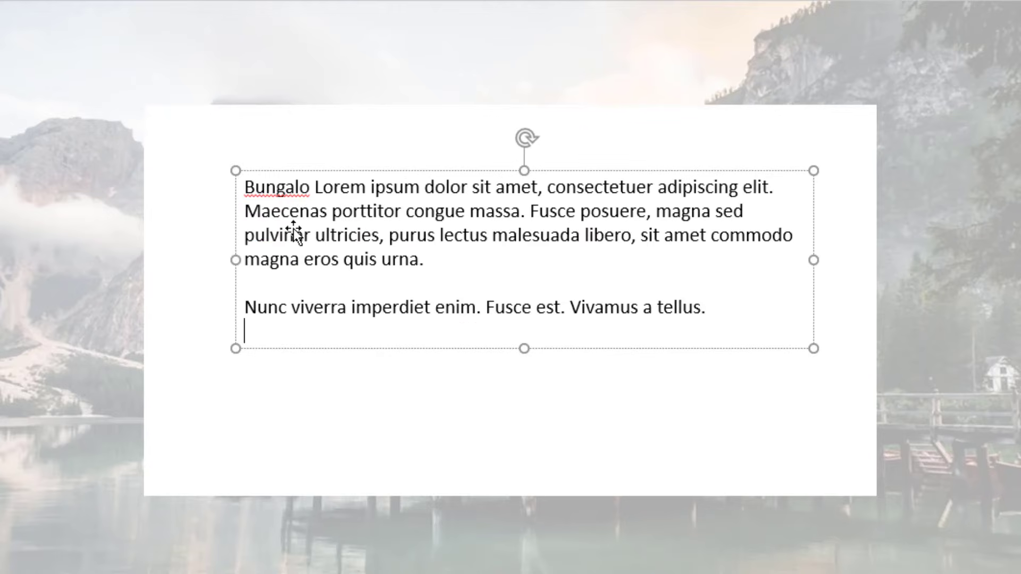
pyautogui.click(722, 306)
pyautogui.write('=lorem(2')
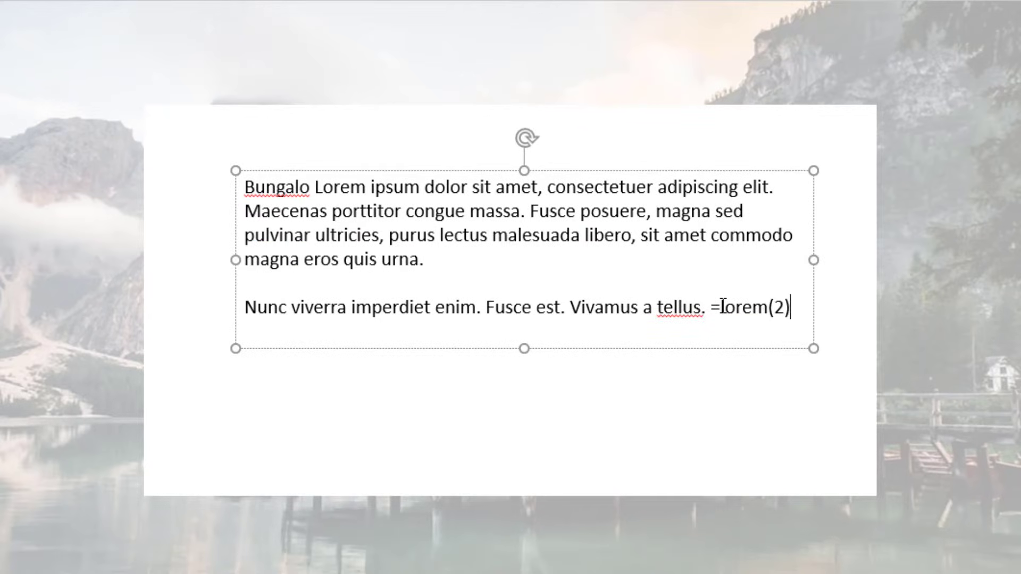
pyautogui.write(')')
pyautogui.press('Return')
# Delete the extra last paragraph and move the text box slightly lower.
pyautogui.doubleClick(285, 460)
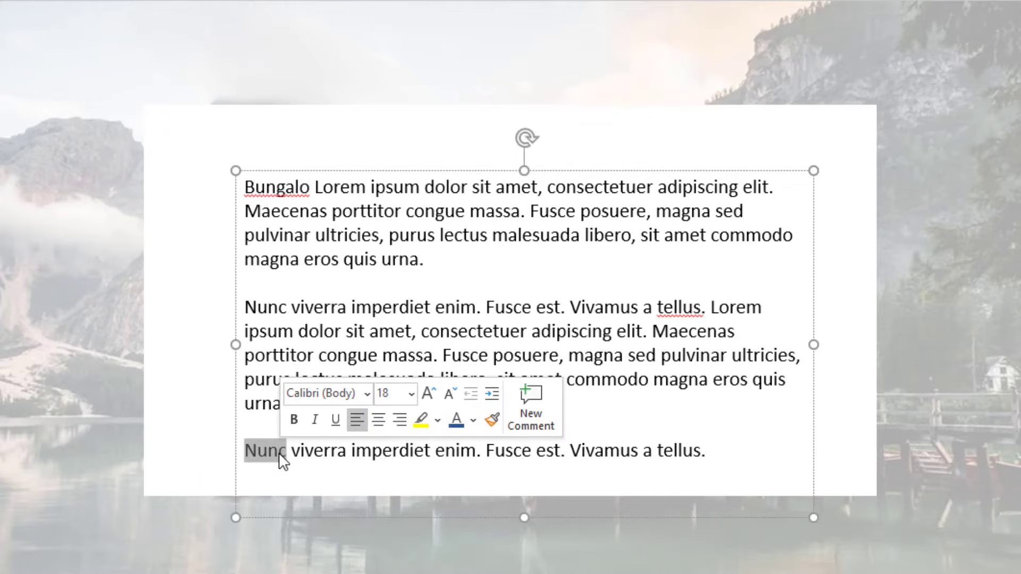
pyautogui.press('Home')
pyautogui.hotkey('shift', 'Down')
pyautogui.press('Delete')
pyautogui.press('BackSpace')
pyautogui.moveTo(415, 172); pyautogui.dragTo(418, 200)
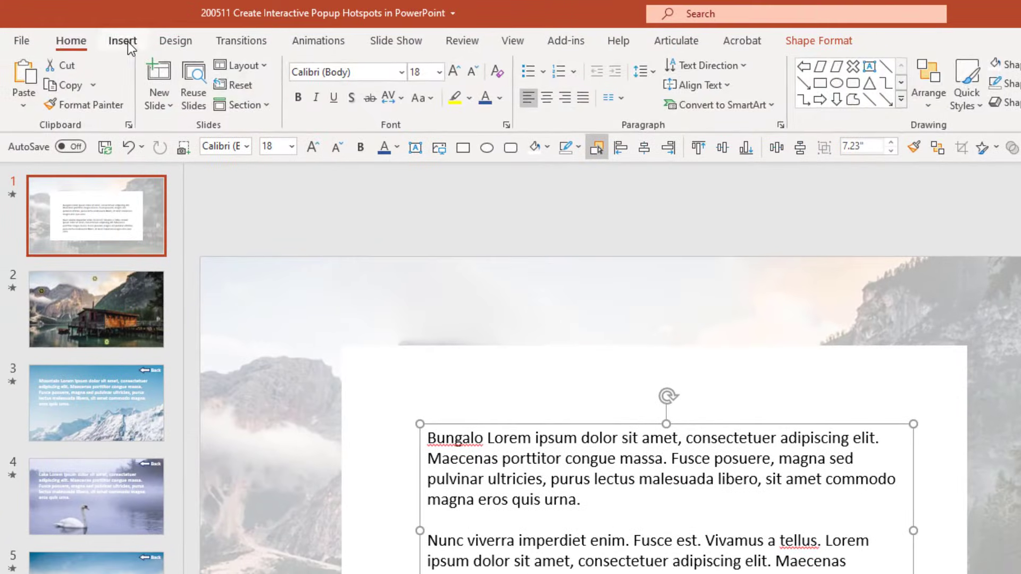
# Draw a small Multiplication Sign X at the white box's top-right corner.
pyautogui.click(127, 40)
pyautogui.click(294, 97)
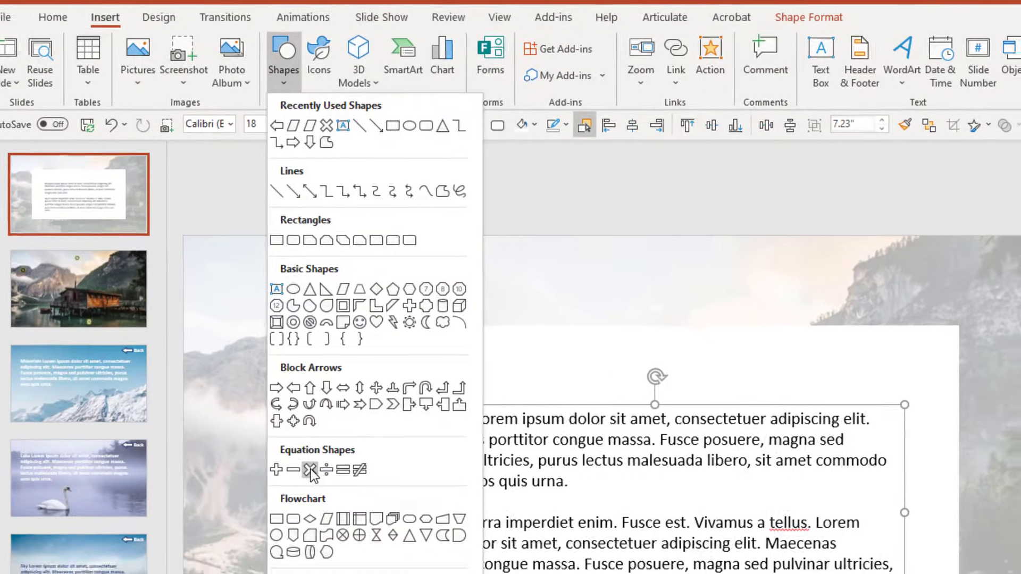
pyautogui.click(325, 487)
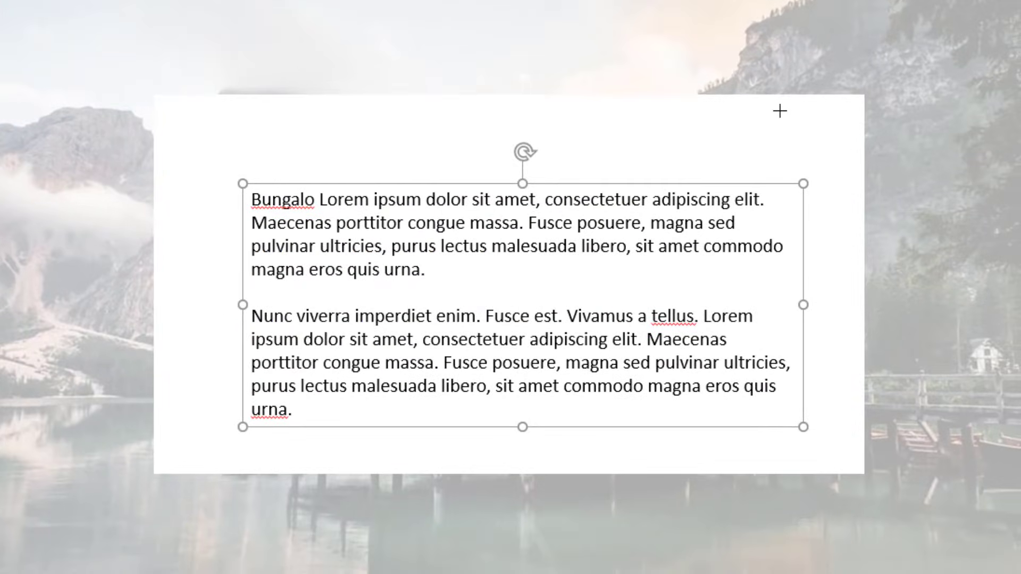
pyautogui.moveTo(779, 111); pyautogui.dragTo(842, 178)
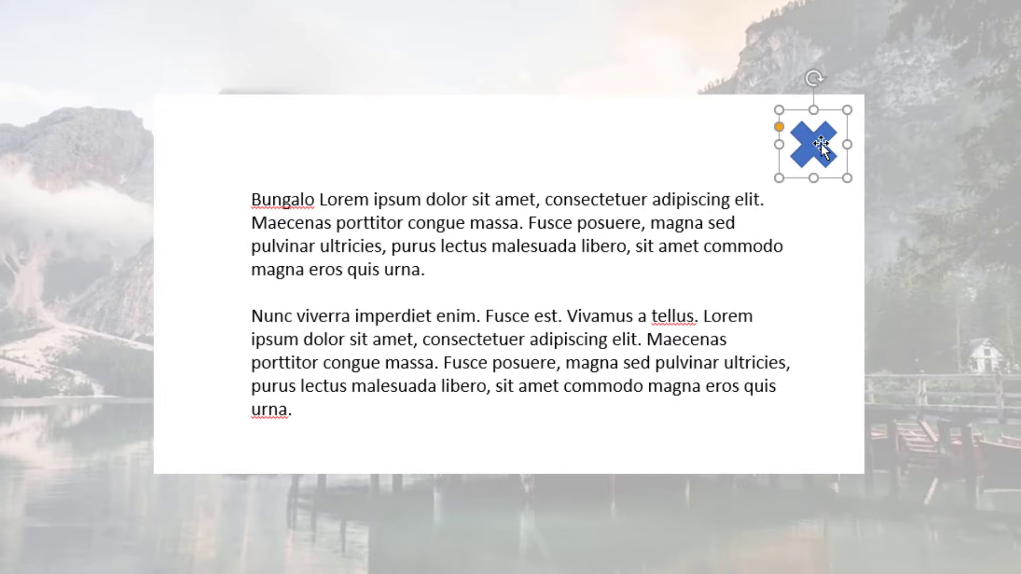
pyautogui.moveTo(817, 145); pyautogui.dragTo(789, 109)
pyautogui.moveTo(788, 169); pyautogui.dragTo(799, 156)
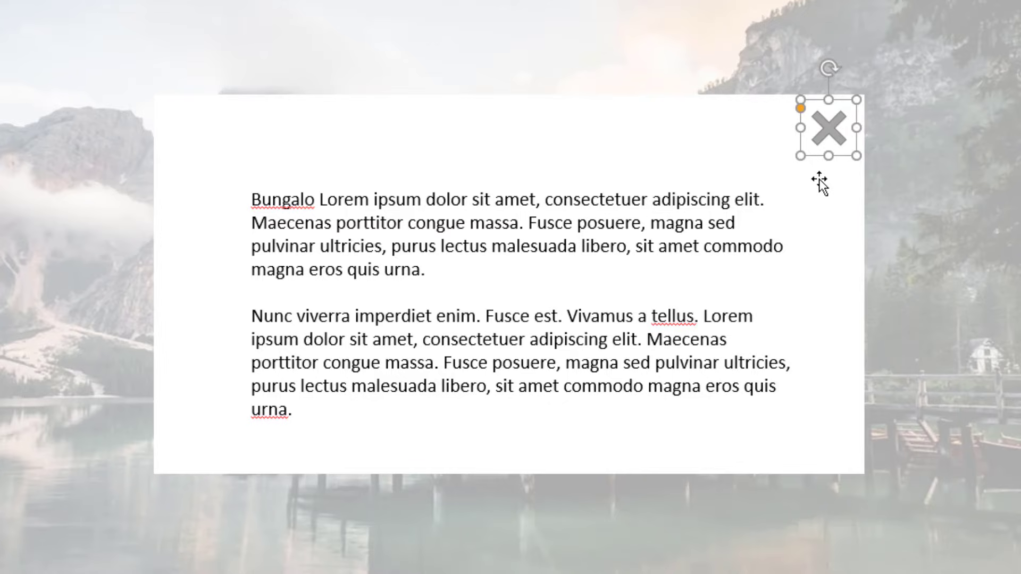
pyautogui.click(705, 134)
pyautogui.click(822, 113)
# Draw a white, outline-free rectangle over the X mark.
pyautogui.moveTo(768, 94)
pyautogui.mouseDown()
pyautogui.moveTo(856, 193)
pyautogui.moveTo(862, 171)
pyautogui.mouseUp()
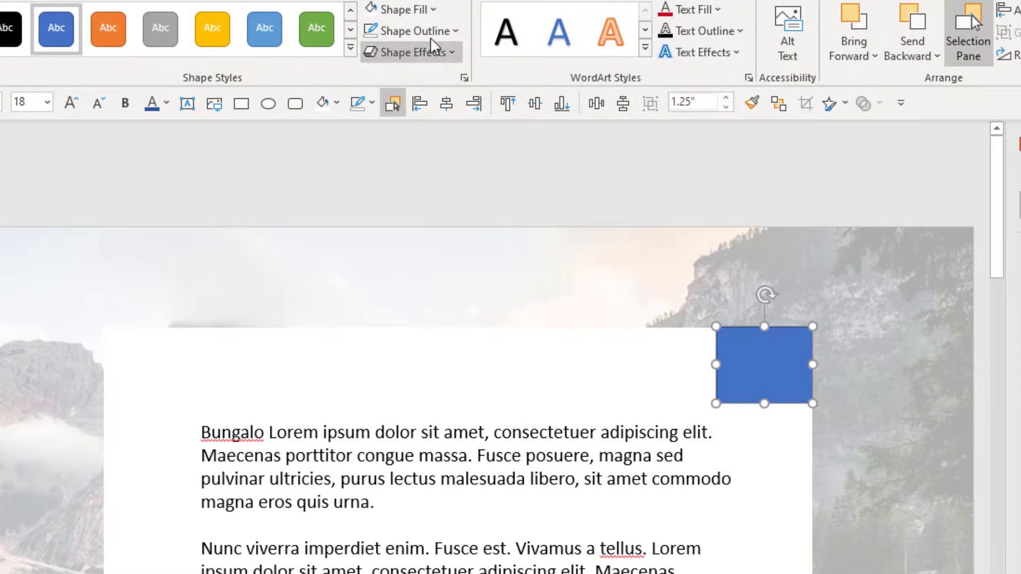
pyautogui.click(417, 31)
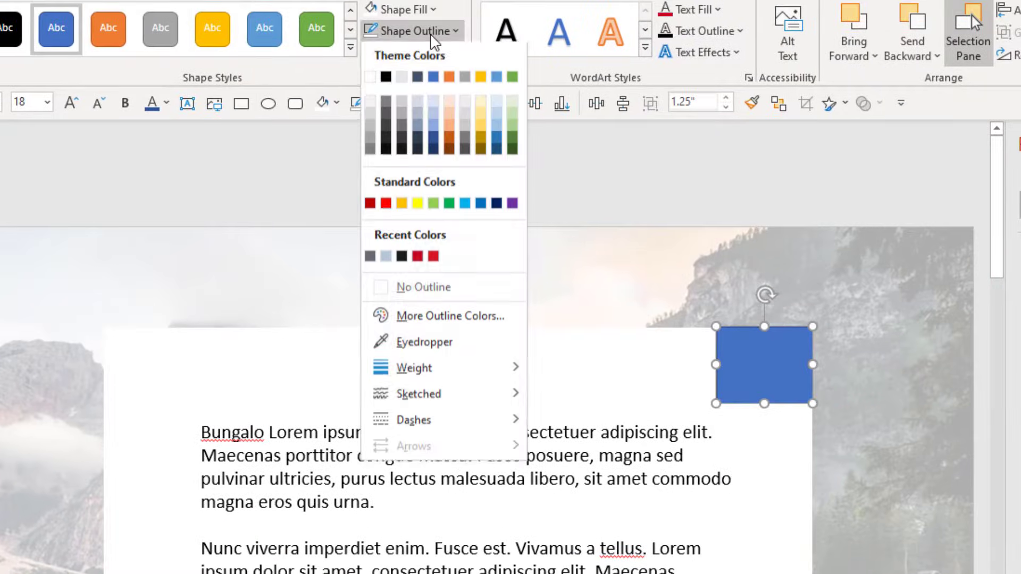
pyautogui.click(372, 287)
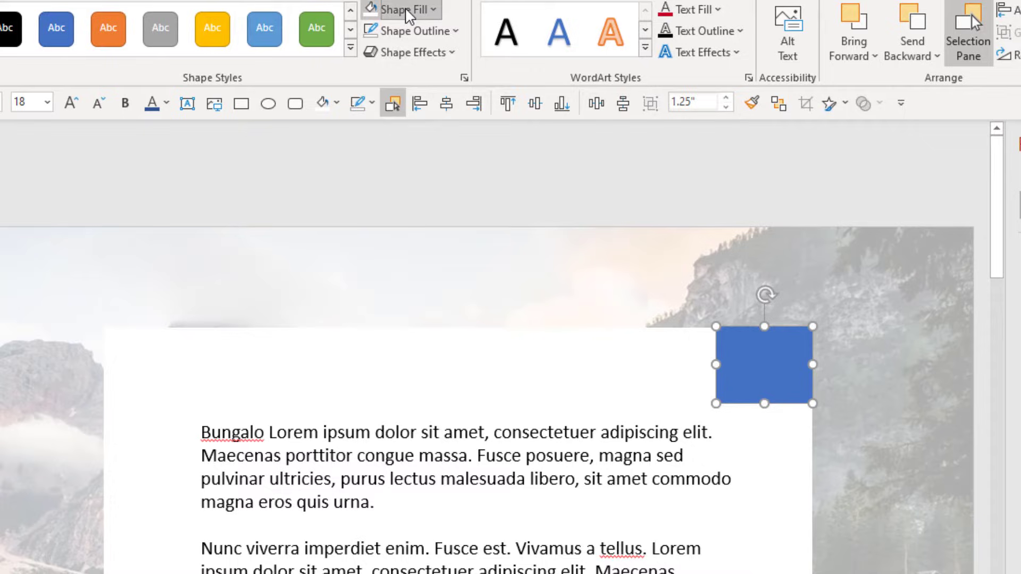
pyautogui.click(383, 10)
pyautogui.click(383, 56)
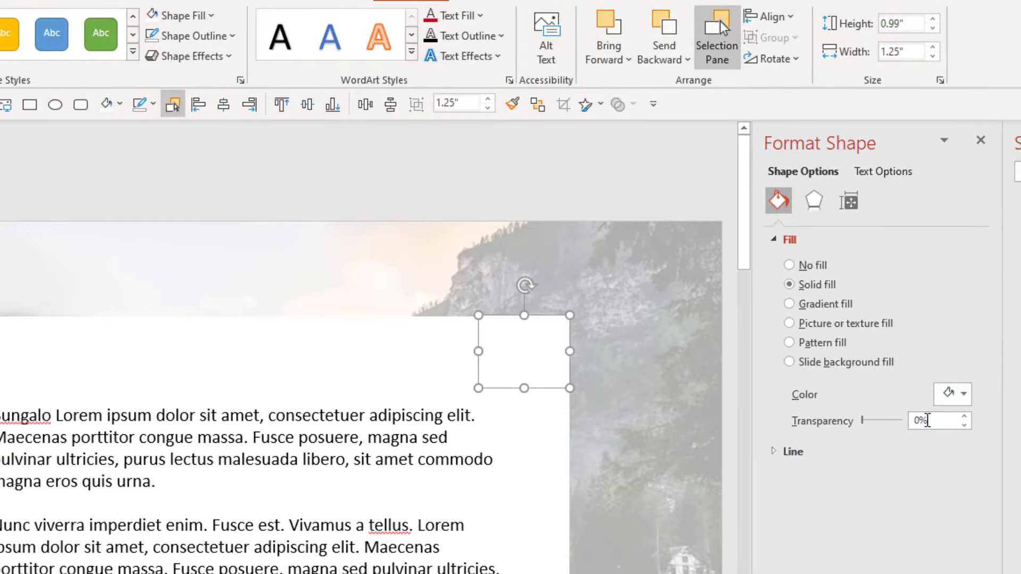
# Set the square to 99% transparency and narrow it to fit the X.
pyautogui.doubleClick(931, 421)
pyautogui.write('99')
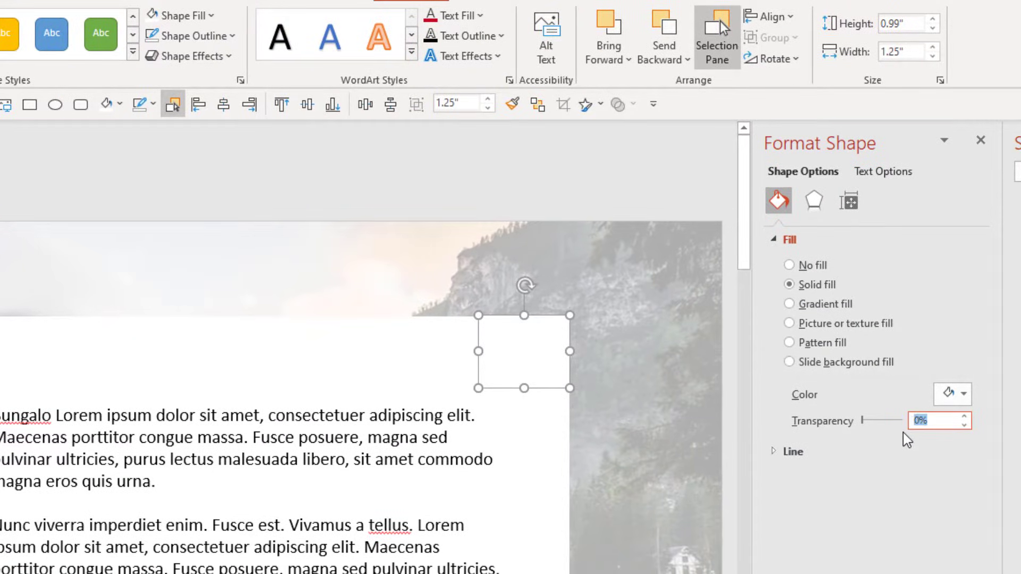
pyautogui.press('Return')
pyautogui.moveTo(479, 351); pyautogui.dragTo(497, 352)
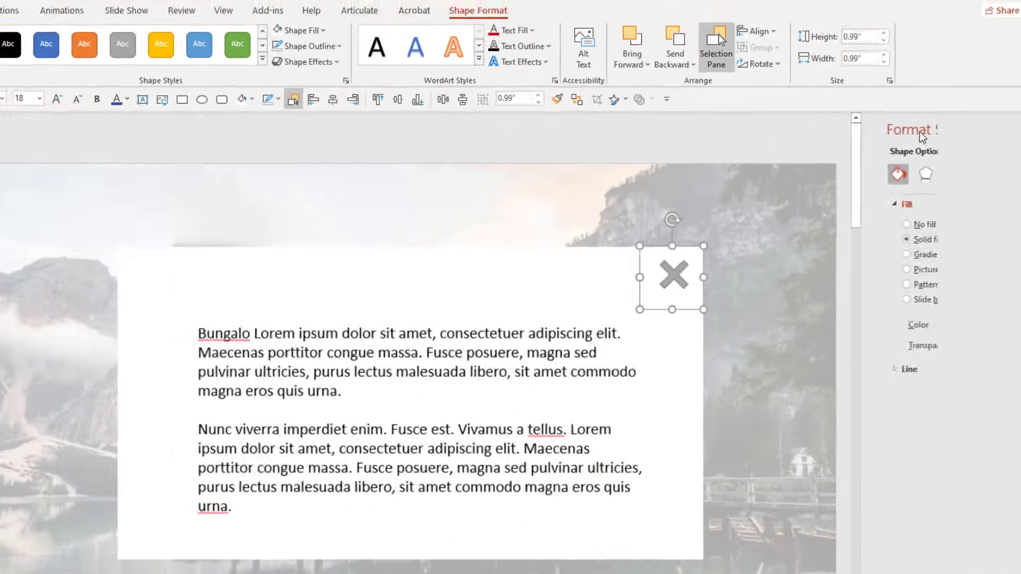
pyautogui.click(980, 140)
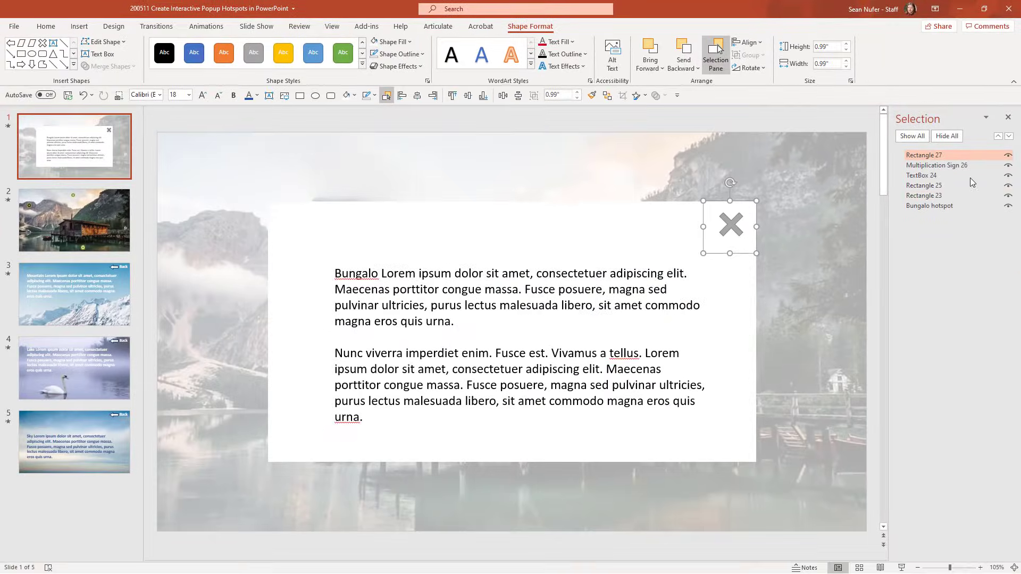
# Rename Rectangle 23, Rectangle 25 and TextBox 24 to hotspot 1 background, hotspot 1 box and hotspot 1 textbox.
pyautogui.click(924, 196)
pyautogui.click(926, 196)
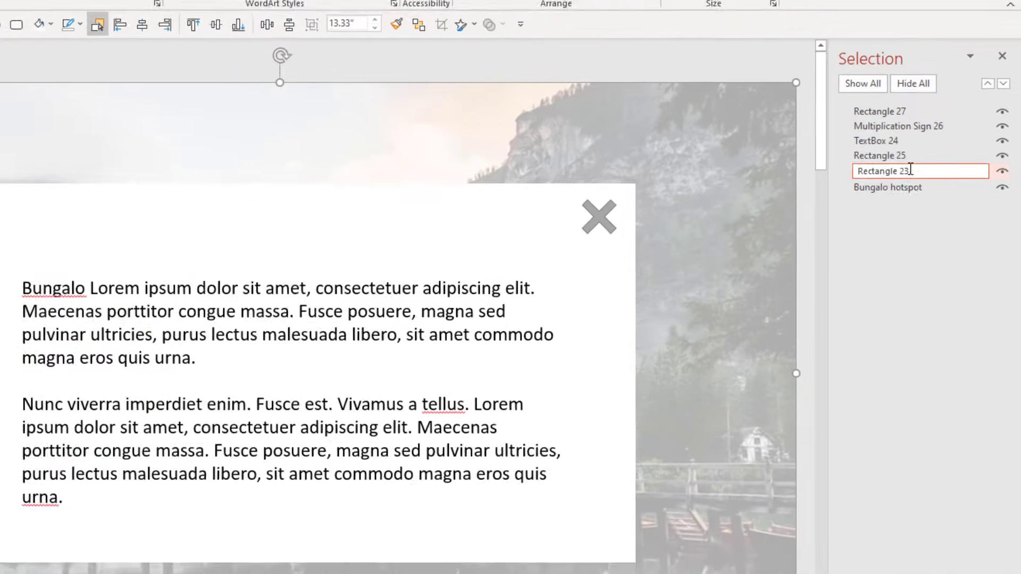
pyautogui.write('hotspot')
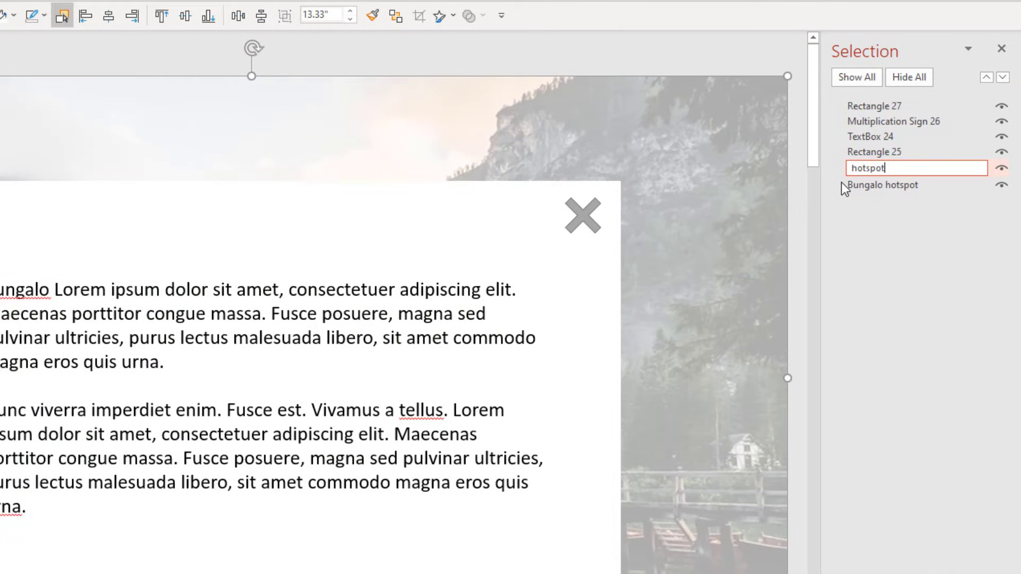
pyautogui.write(' 1 background')
pyautogui.click(878, 155)
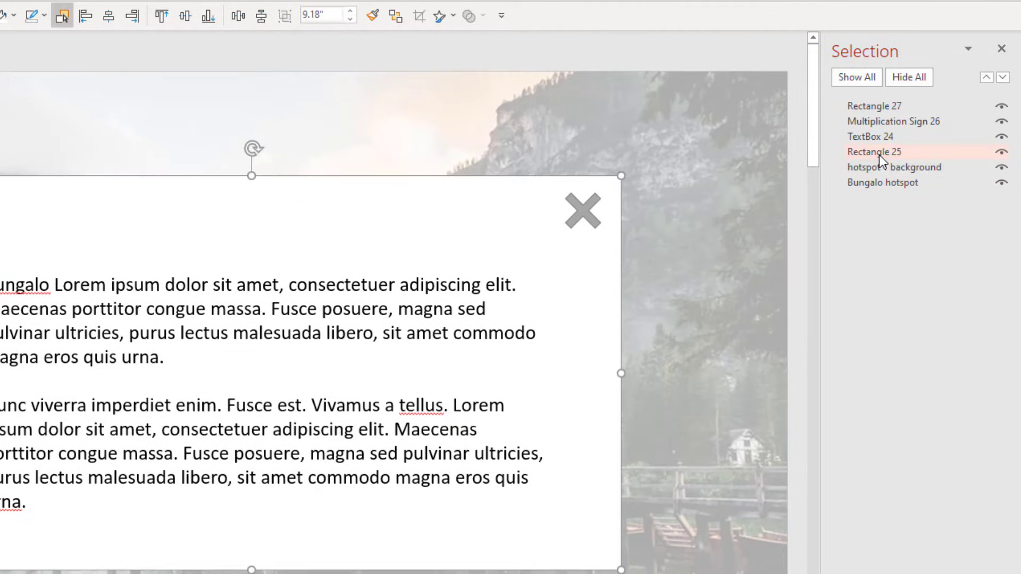
pyautogui.click(879, 154)
pyautogui.write('hot')
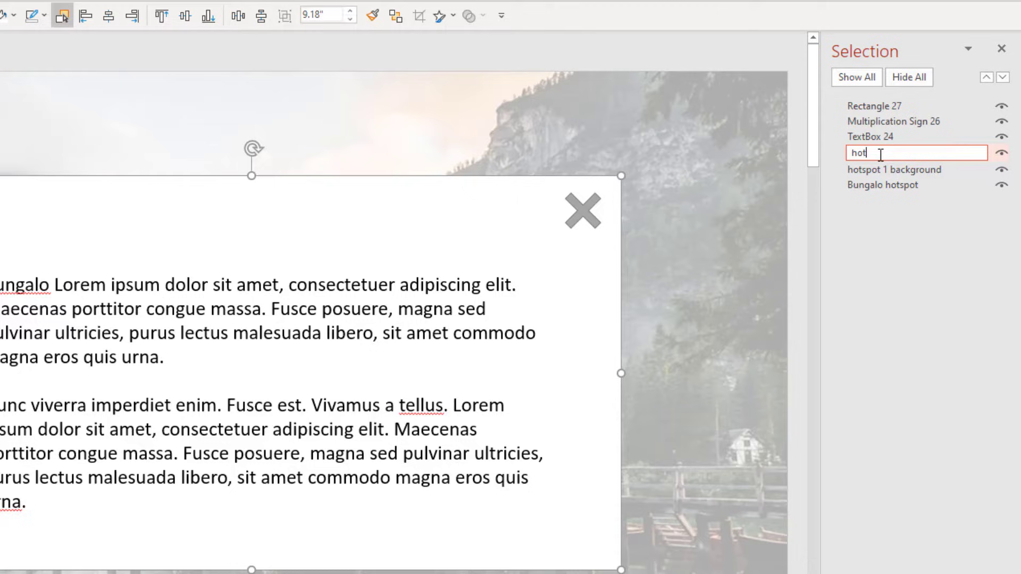
pyautogui.write('spot 1 box')
pyautogui.click(868, 138)
pyautogui.click(868, 138)
pyautogui.write('hotspot ')
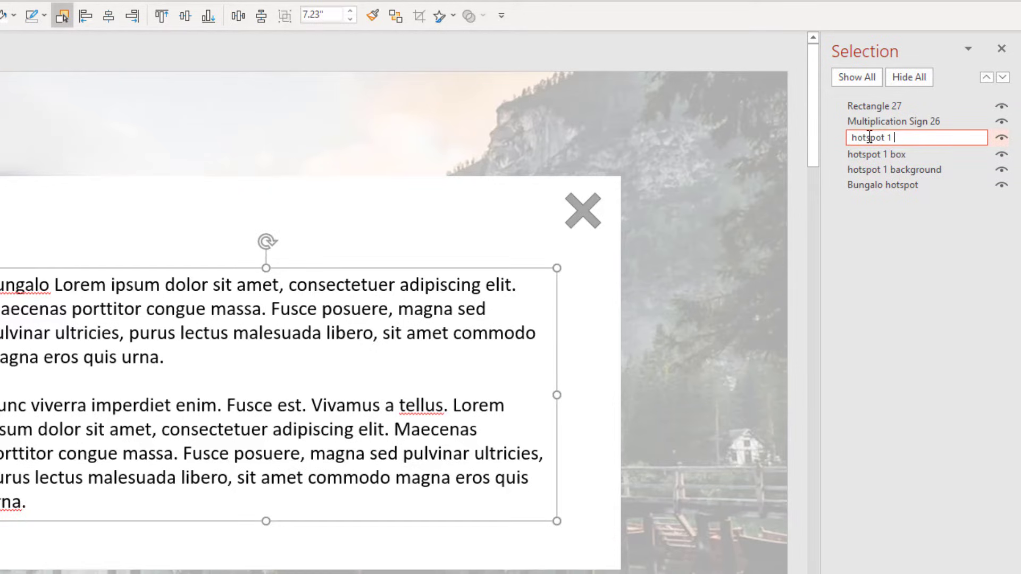
pyautogui.write('1 textbox')
# Rename Multiplication Sign 26 to hotspot 1 close icon and Rectangle 27 to hotspot 1 close.
pyautogui.click(876, 122)
pyautogui.doubleClick(876, 122)
pyautogui.press('BackSpace')
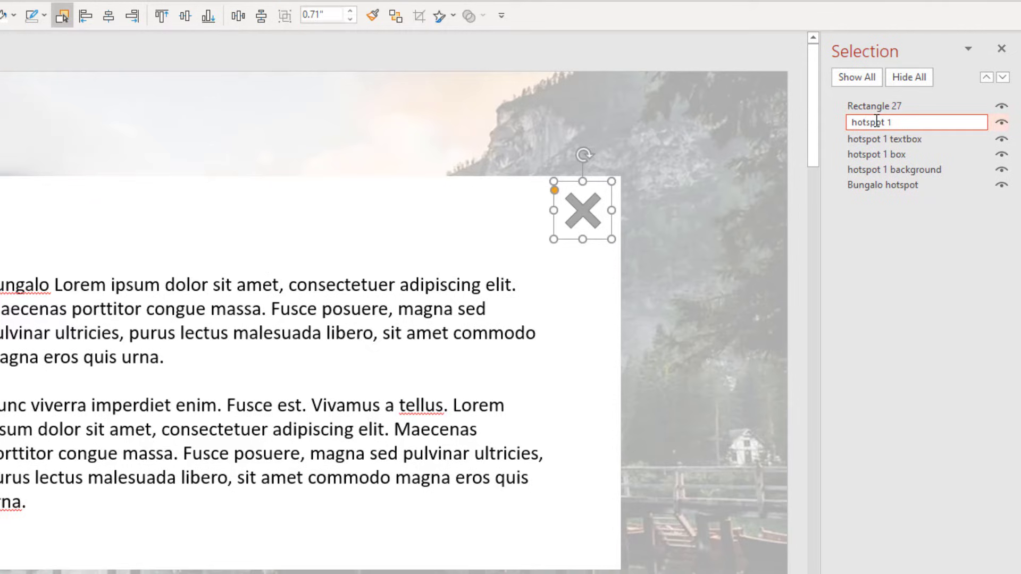
pyautogui.click(882, 106)
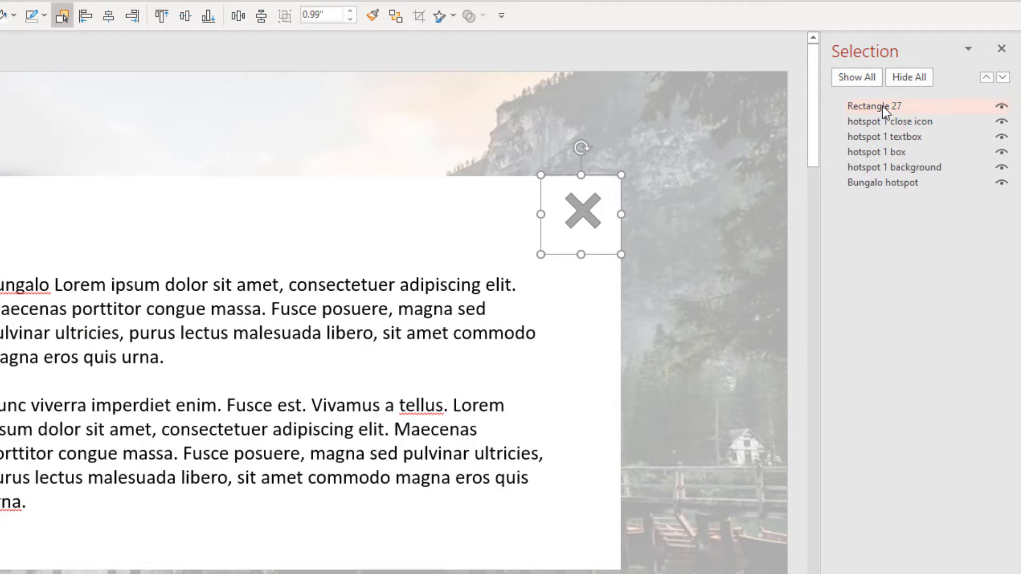
pyautogui.click(882, 106)
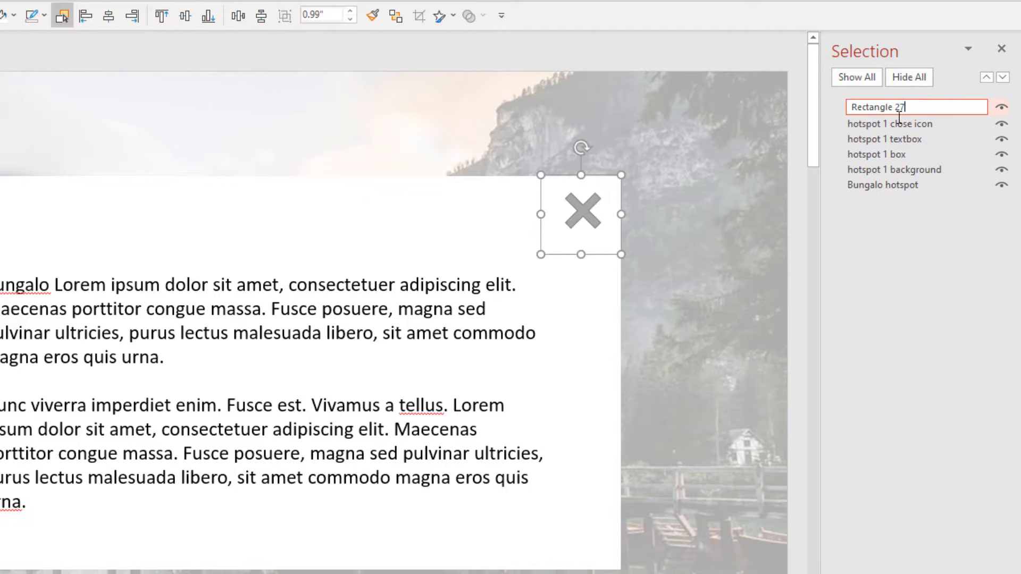
pyautogui.hotkey('ctrl', 'a')
pyautogui.write('hotspot 1 close')
pyautogui.click(874, 184)
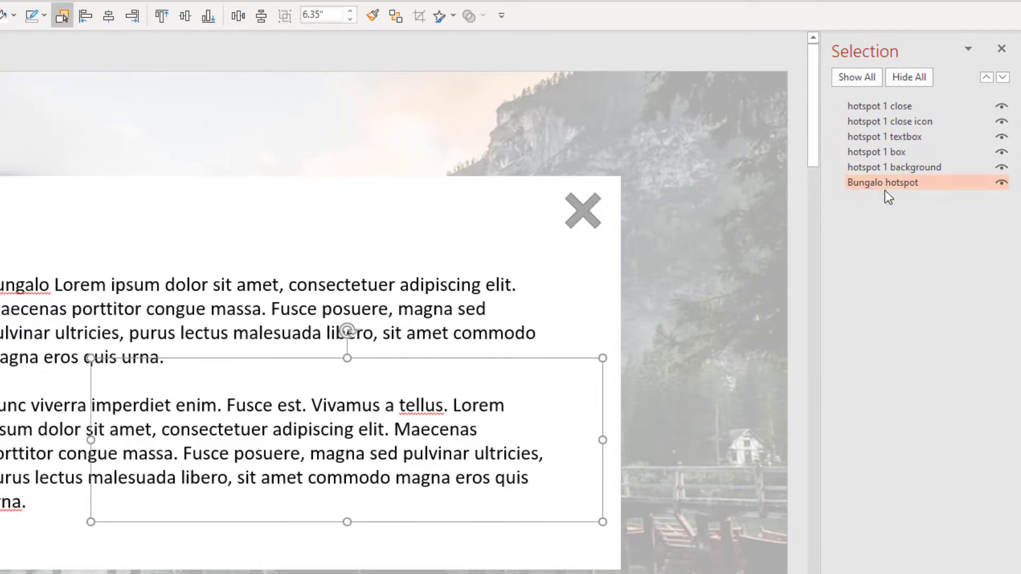
pyautogui.click(880, 168)
# Select all five hotspot 1 popup objects and give them a Fade entrance animation.
pyautogui.keyDown('ctrl'); pyautogui.click(875, 152); pyautogui.keyUp('ctrl')
pyautogui.keyDown('ctrl'); pyautogui.click(872, 136); pyautogui.keyUp('ctrl')
pyautogui.keyDown('ctrl'); pyautogui.click(871, 122); pyautogui.keyUp('ctrl')
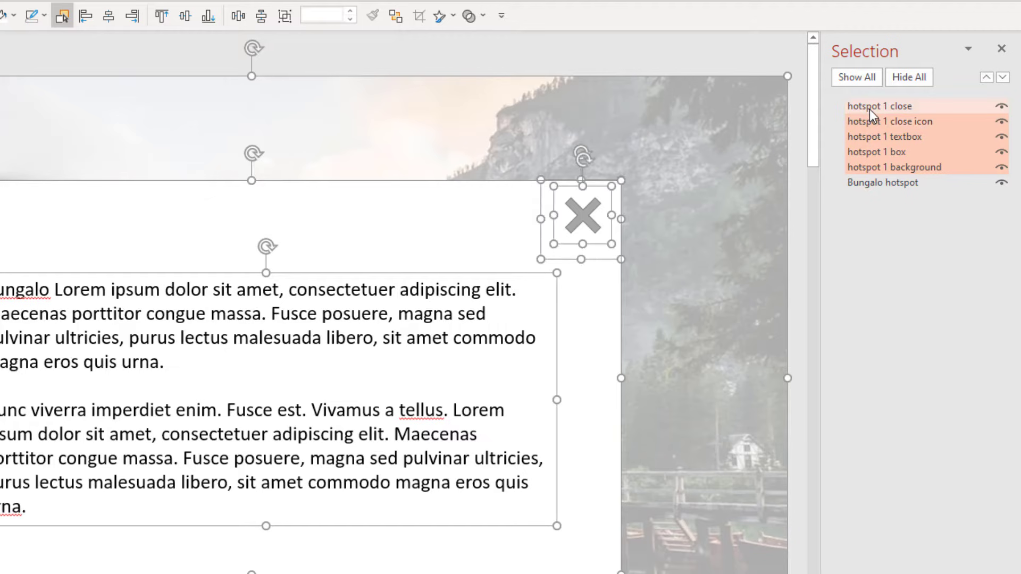
pyautogui.keyDown('ctrl'); pyautogui.click(869, 110); pyautogui.keyUp('ctrl')
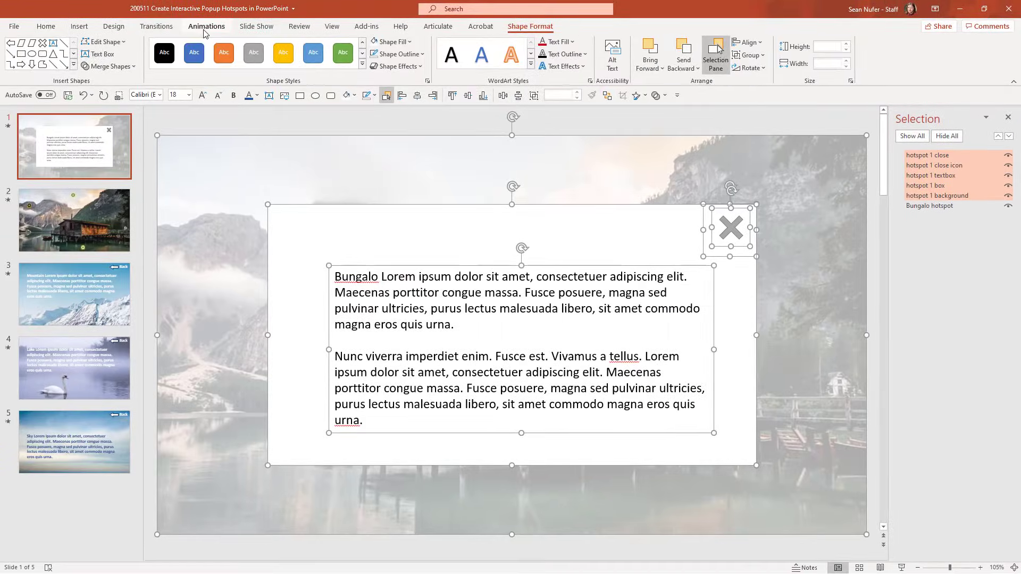
pyautogui.click(206, 28)
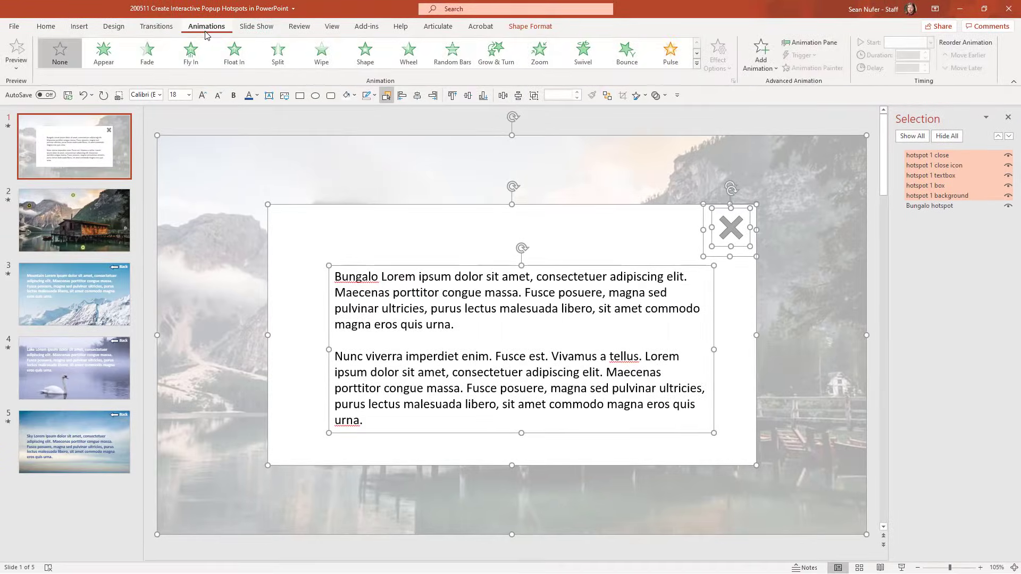
pyautogui.click(755, 59)
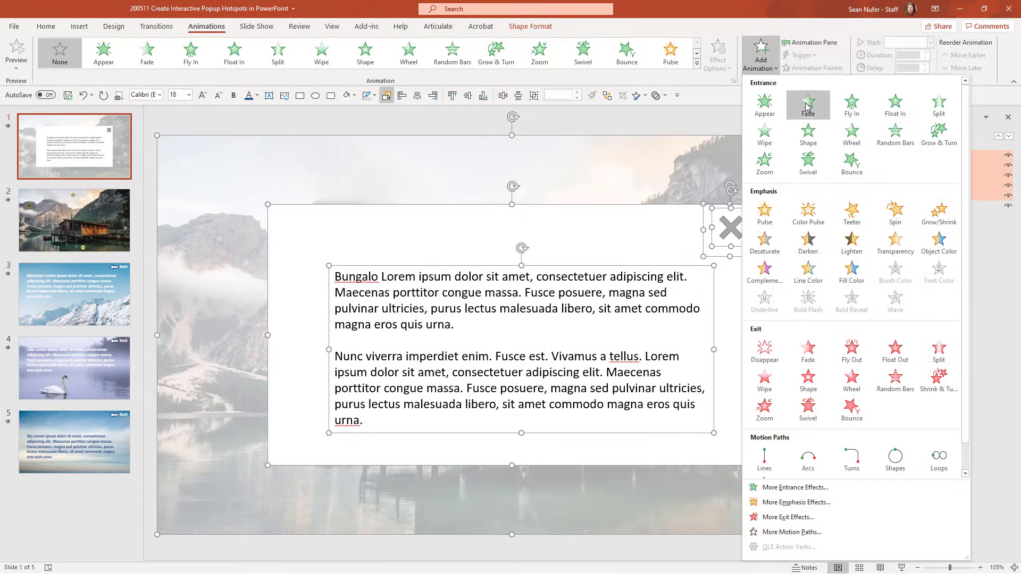
pyautogui.click(807, 104)
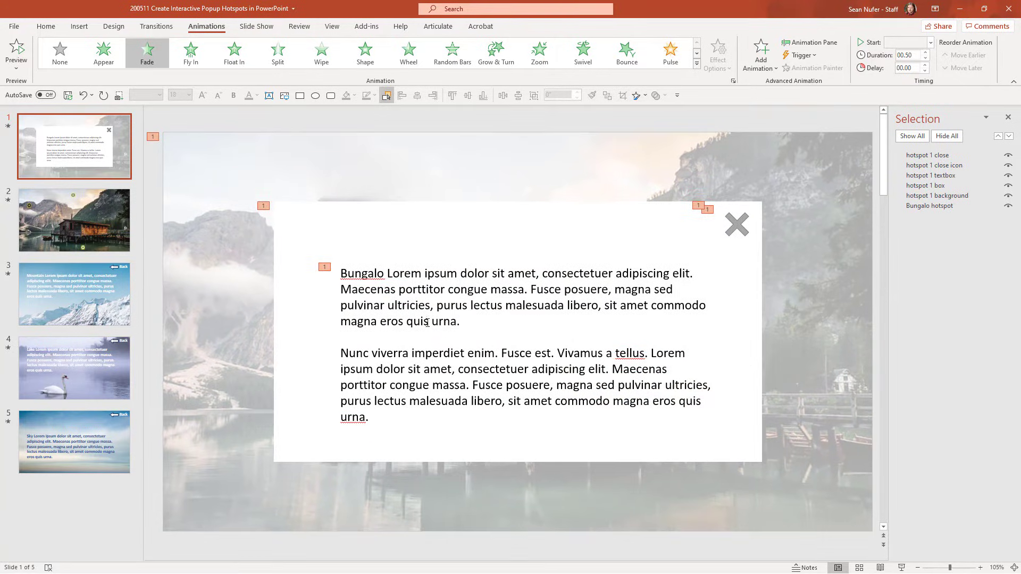
# Set the fade-in trigger to On Click of Bungalo hotspot.
pyautogui.click(809, 43)
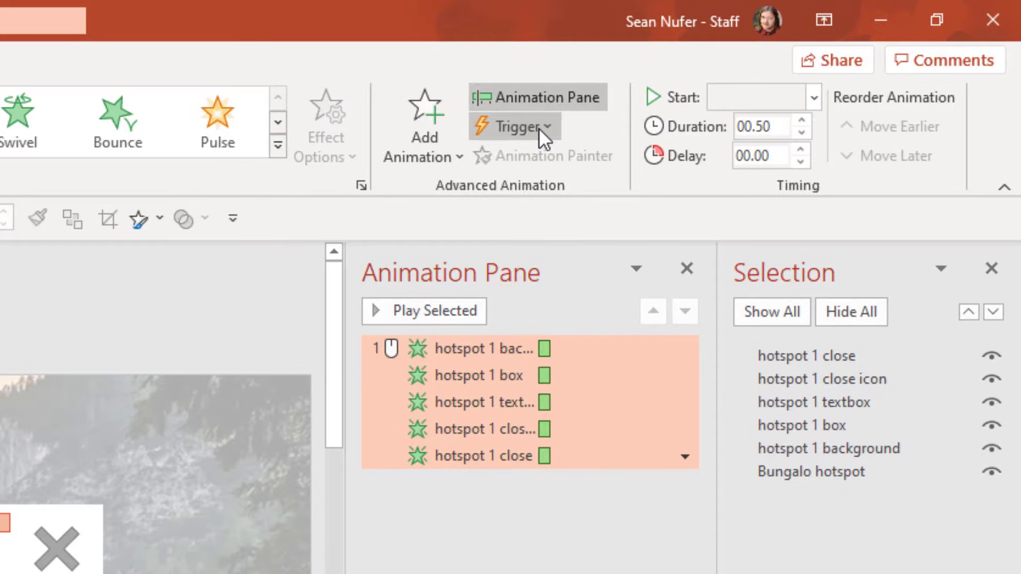
pyautogui.click(538, 127)
pyautogui.moveTo(540, 155)
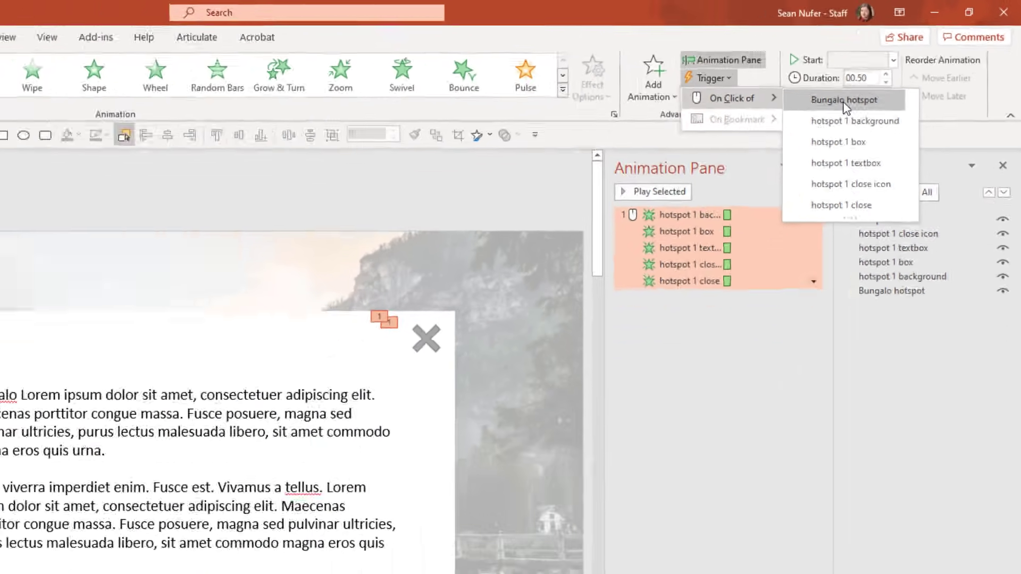
pyautogui.click(734, 163)
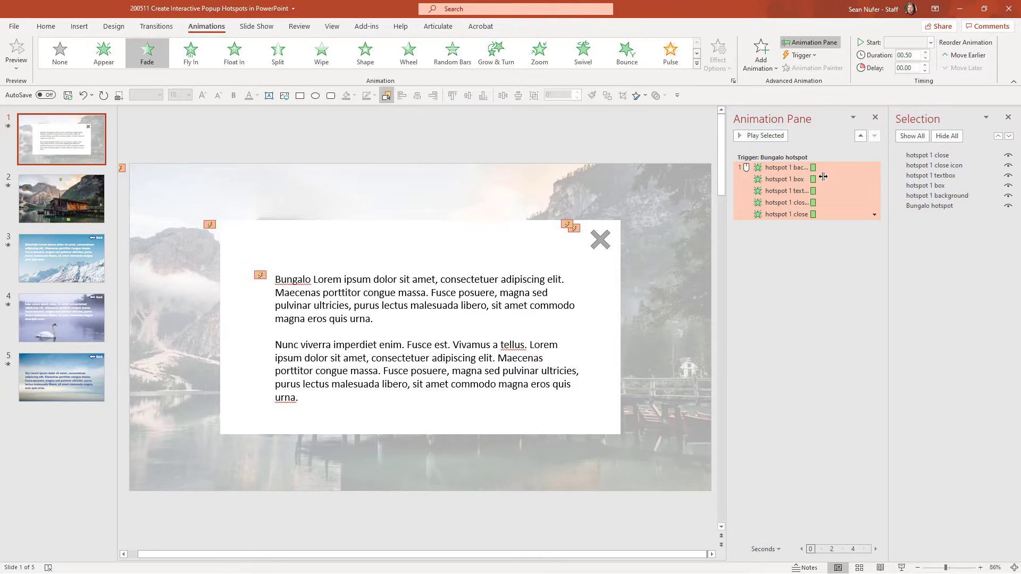
pyautogui.click(929, 205)
pyautogui.click(935, 196)
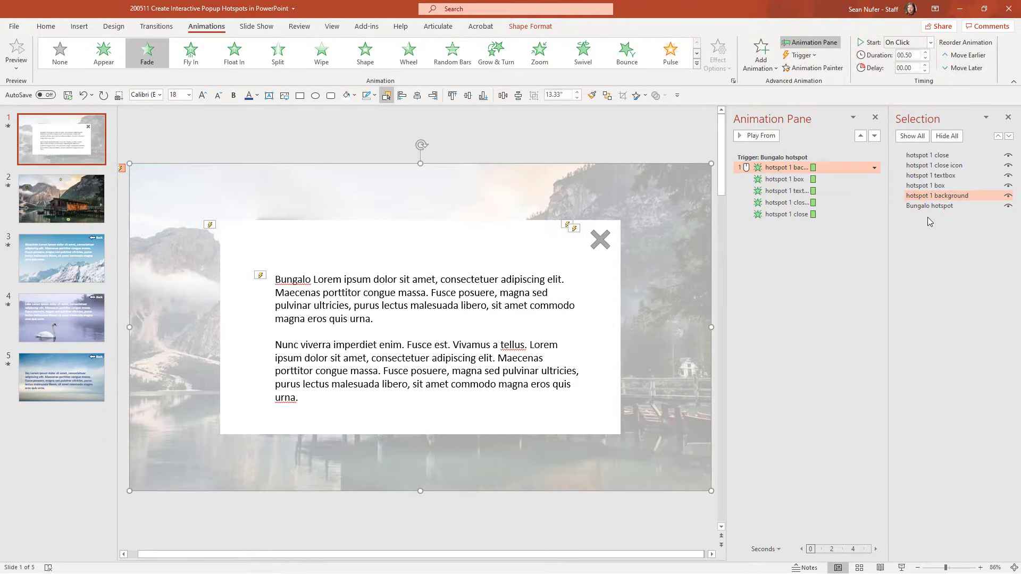
# Add a Fade exit to the five hotspot 1 objects, triggered on click of hotspot 1 close.
pyautogui.keyDown('ctrl'); pyautogui.click(925, 185); pyautogui.keyUp('ctrl')
pyautogui.keyDown('ctrl'); pyautogui.click(929, 176); pyautogui.keyUp('ctrl')
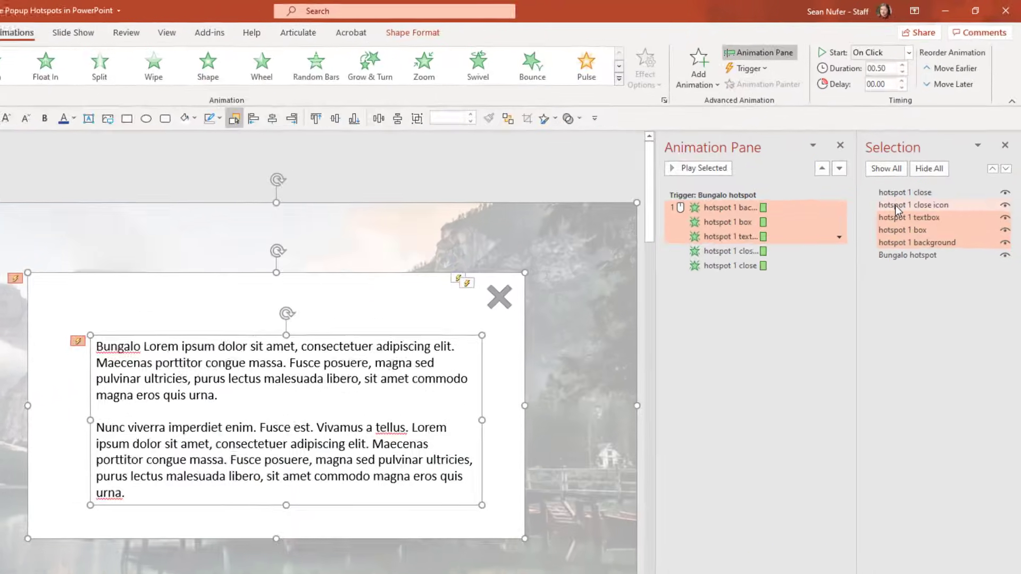
pyautogui.keyDown('ctrl'); pyautogui.click(898, 202); pyautogui.keyUp('ctrl')
pyautogui.keyDown('ctrl'); pyautogui.click(906, 189); pyautogui.keyUp('ctrl')
pyautogui.click(701, 76)
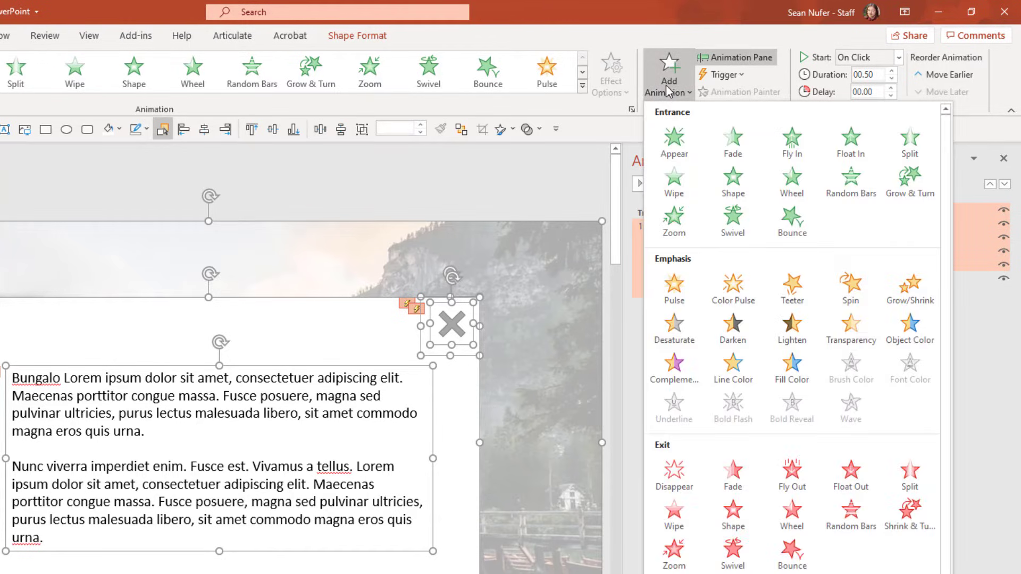
pyautogui.click(732, 475)
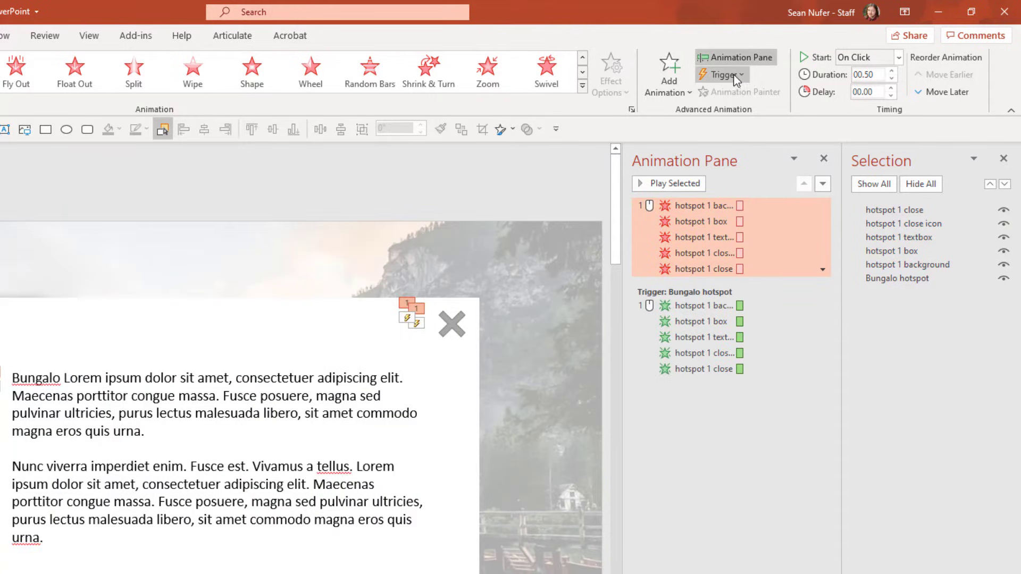
pyautogui.click(735, 78)
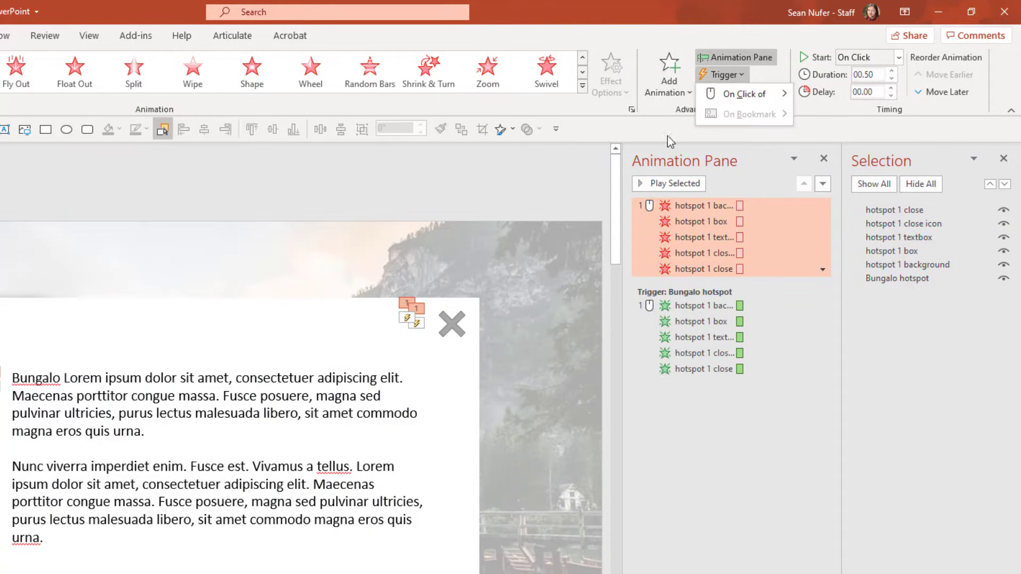
pyautogui.moveTo(736, 94)
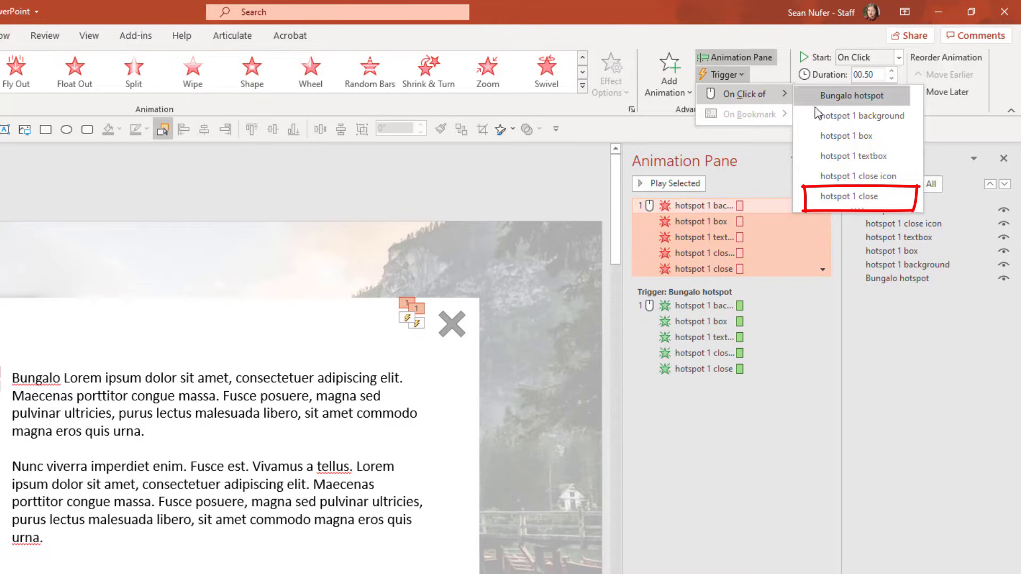
pyautogui.click(838, 201)
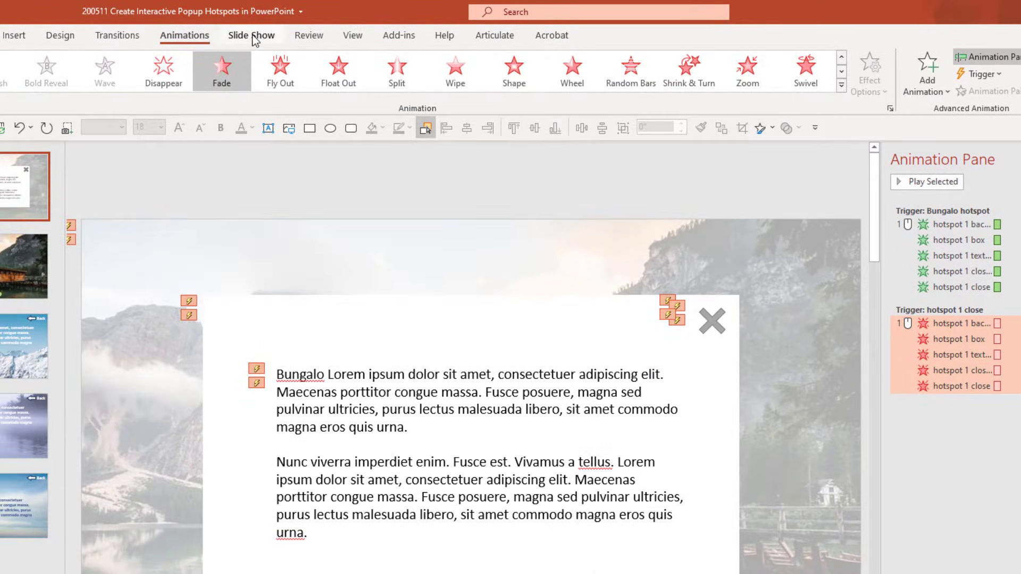
# Set the show type to Browsed at a kiosk (full screen) and start the slide show.
pyautogui.click(253, 36)
pyautogui.click(140, 85)
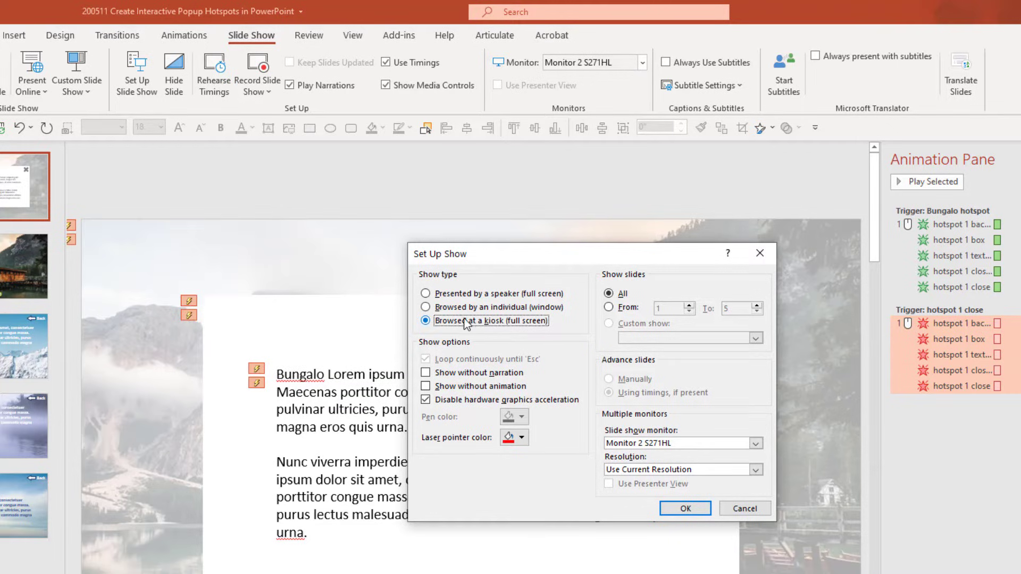
pyautogui.click(680, 505)
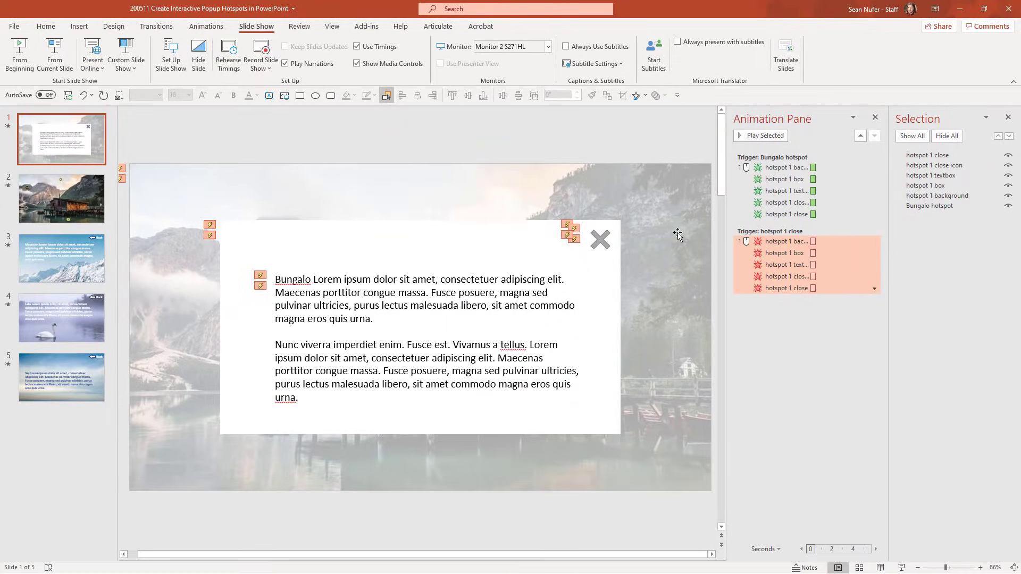
pyautogui.press('F5')
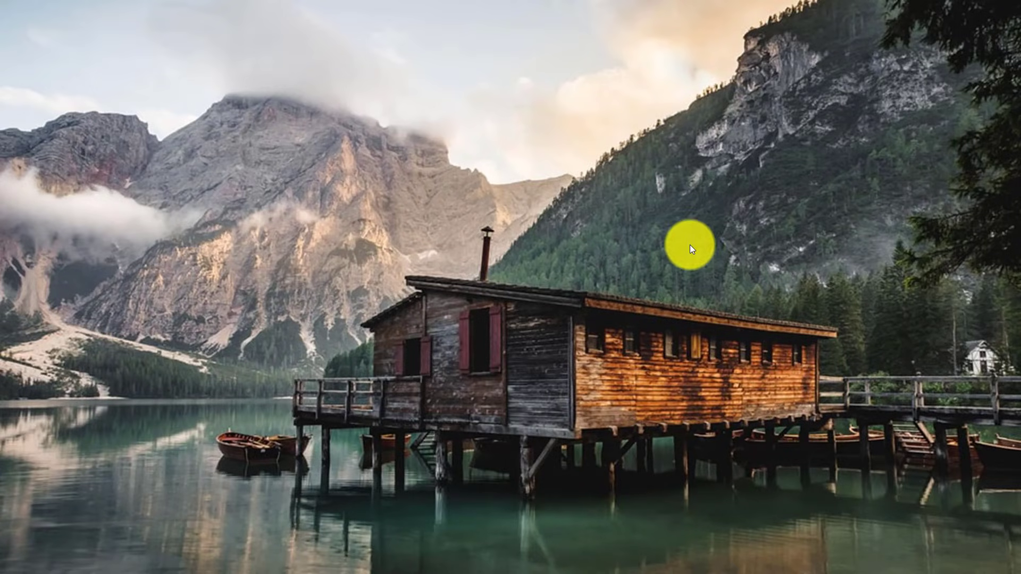
# Open the Bungalo popup from the bungalow, click outside it, then close it with the X.
pyautogui.click(618, 380)
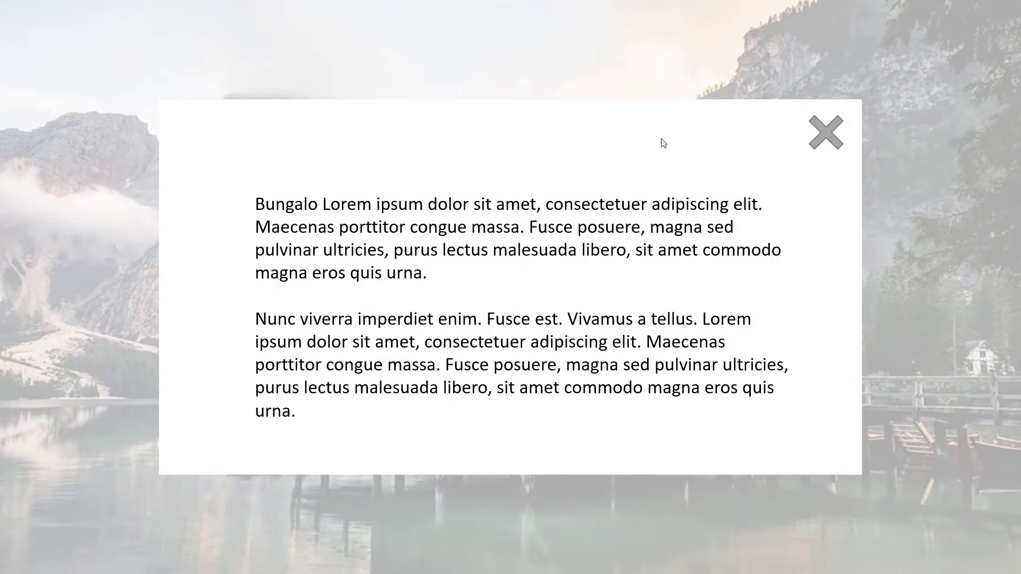
pyautogui.click(228, 125)
pyautogui.click(128, 129)
pyautogui.click(153, 308)
pyautogui.click(323, 423)
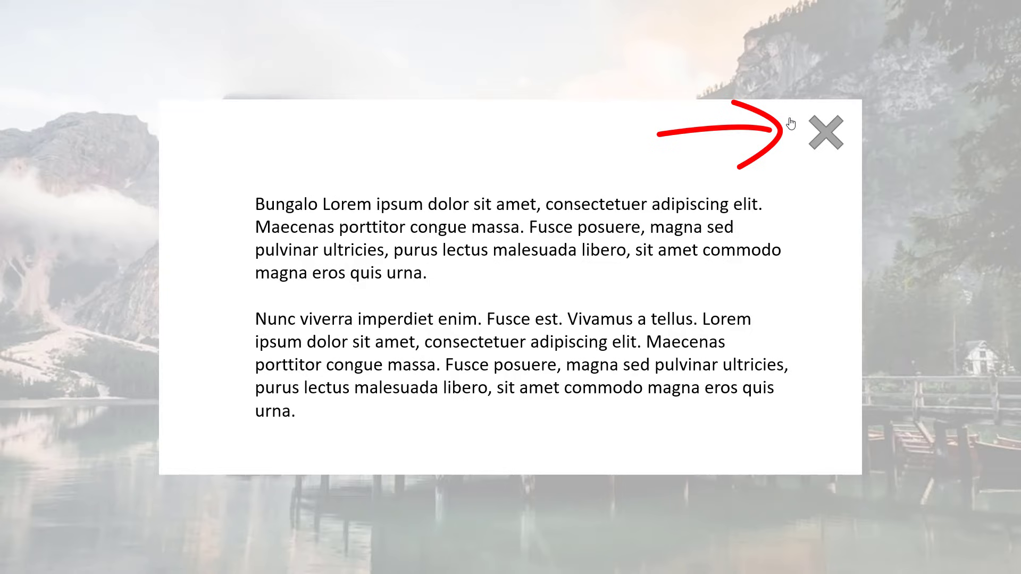
pyautogui.click(824, 134)
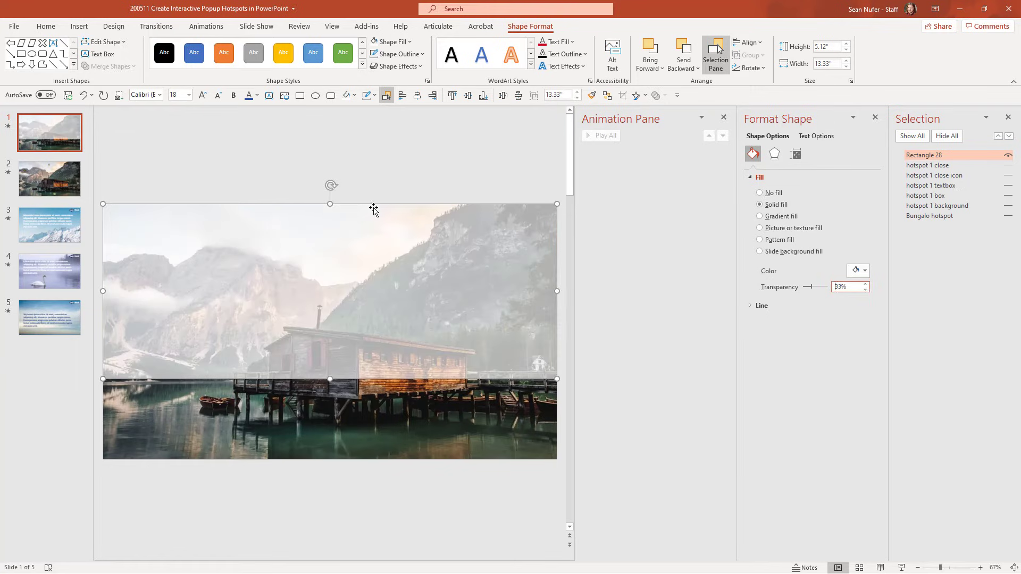
# Reshape the new hotspot's outline points to fit along the boathouse roof.
pyautogui.moveTo(103, 250)
pyautogui.mouseDown()
pyautogui.moveTo(102, 262)
pyautogui.moveTo(318, 261)
pyautogui.moveTo(276, 257)
pyautogui.moveTo(325, 283)
pyautogui.moveTo(362, 280)
pyautogui.moveTo(464, 202)
pyautogui.mouseUp()
pyautogui.moveTo(556, 378); pyautogui.dragTo(555, 351)
pyautogui.moveTo(283, 378); pyautogui.dragTo(283, 318)
pyautogui.moveTo(246, 379); pyautogui.dragTo(246, 369)
pyautogui.moveTo(457, 362); pyautogui.dragTo(457, 344)
pyautogui.moveTo(487, 364); pyautogui.dragTo(487, 349)
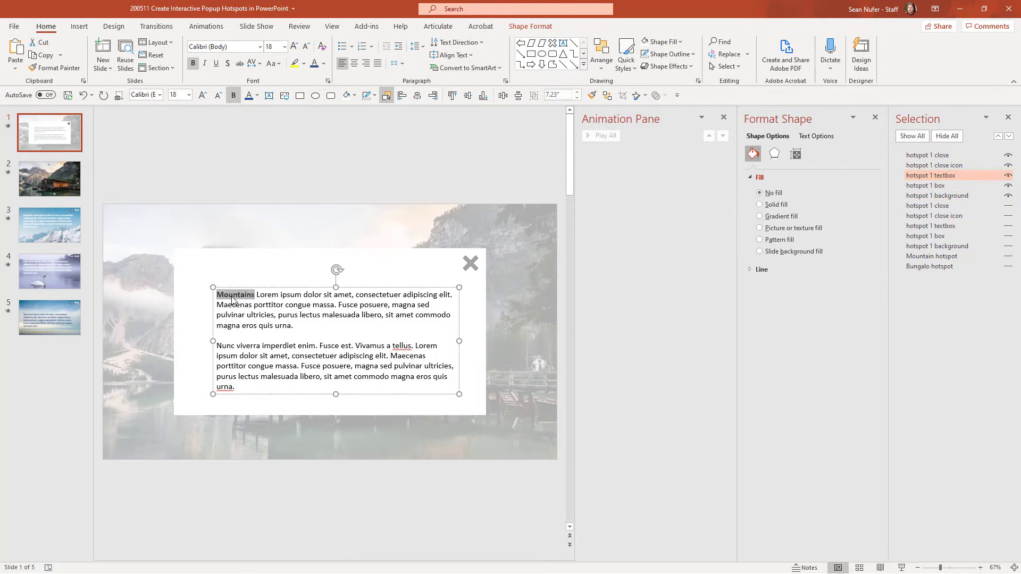
# Select the popup layers and rename the hotspot 3 close icon layer.
pyautogui.keyDown('ctrl'); pyautogui.click(928, 187); pyautogui.keyUp('ctrl')
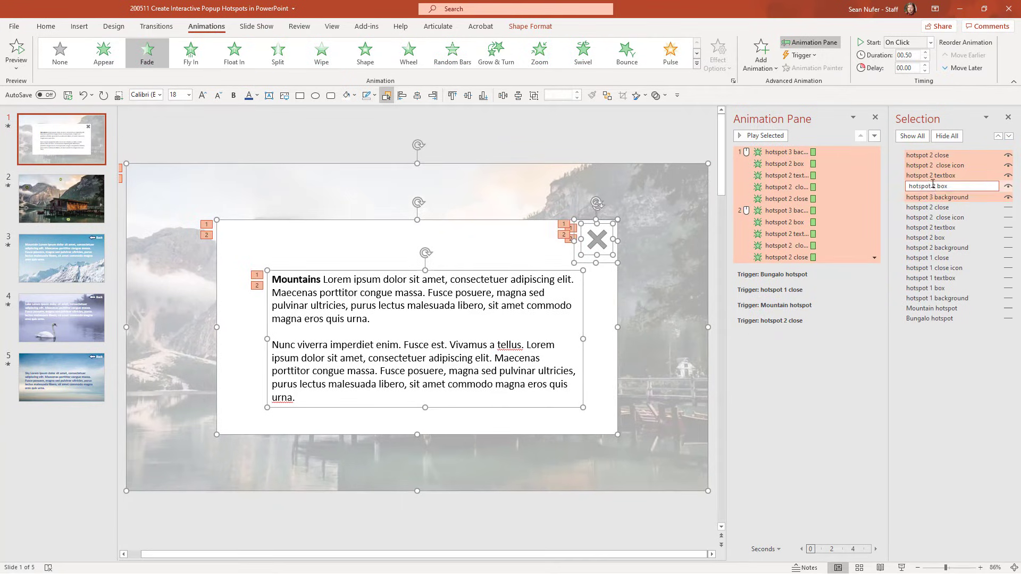
pyautogui.doubleClick(937, 165)
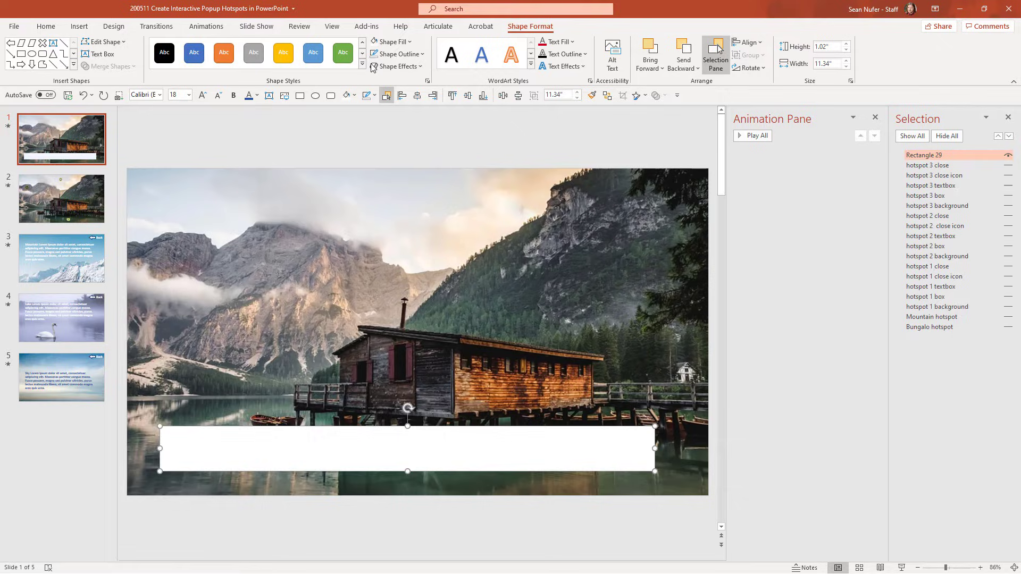
pyautogui.rightClick(503, 436)
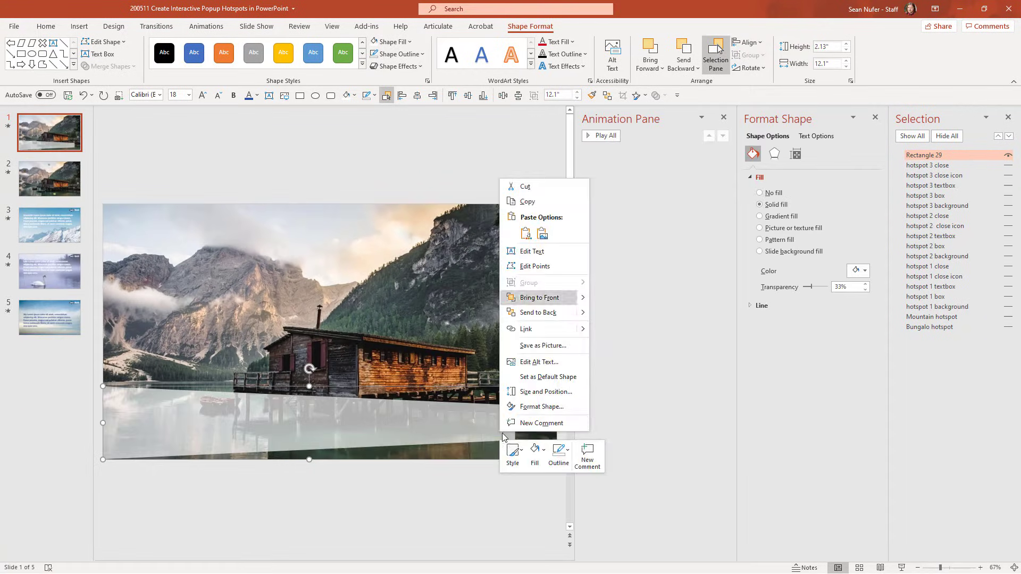
pyautogui.press('Escape')
# Stretch the hotspot to full width, set 100% fill transparency, and set the Lake popup trigger.
pyautogui.moveTo(515, 386); pyautogui.dragTo(557, 382)
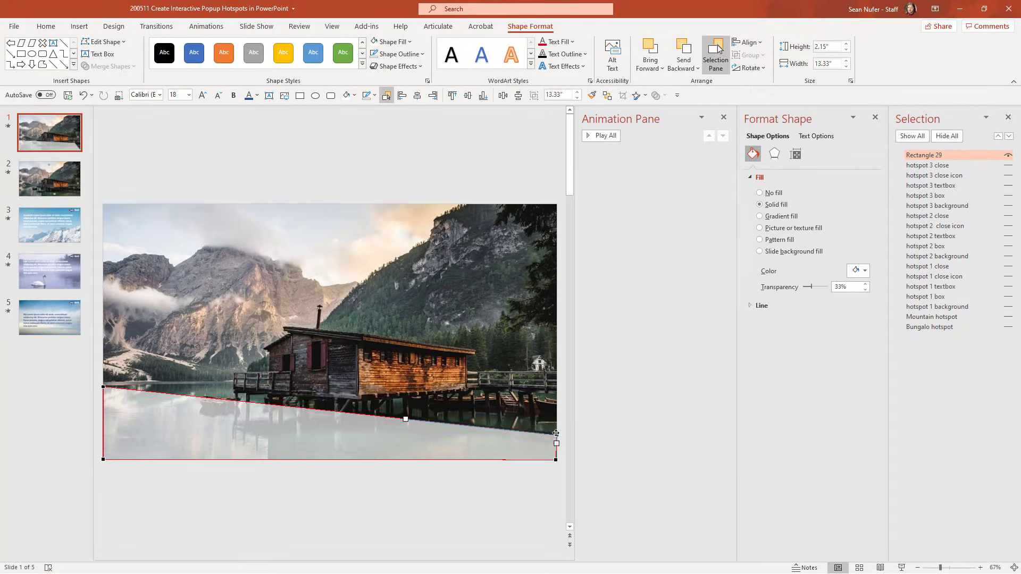
pyautogui.click(848, 286)
pyautogui.write('100')
pyautogui.press('Return')
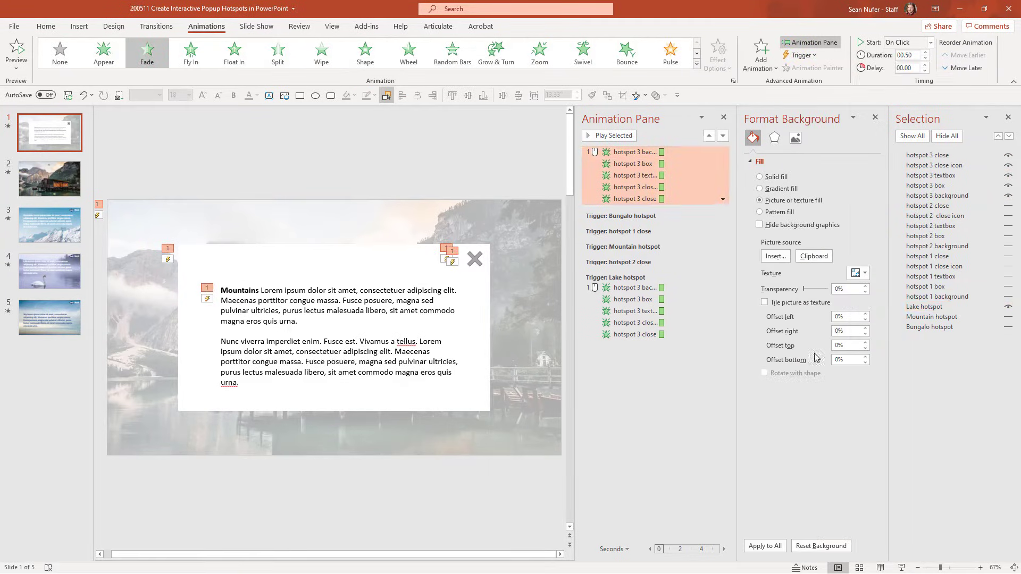
pyautogui.click(799, 55)
pyautogui.moveTo(816, 69)
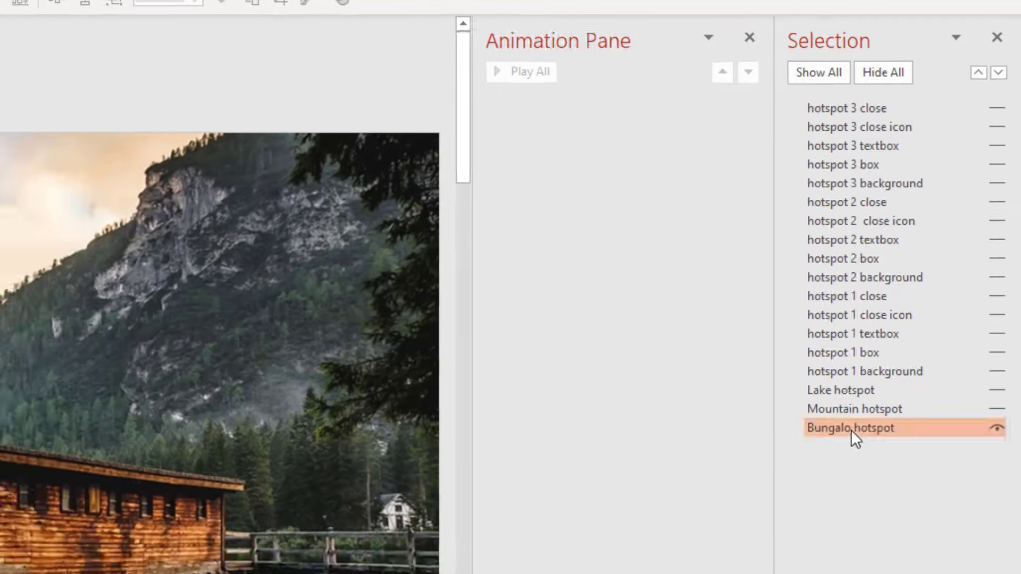
# Unhide the Mountain and Lake hotspots plus hotspot 1 background, box and textbox.
pyautogui.click(850, 473)
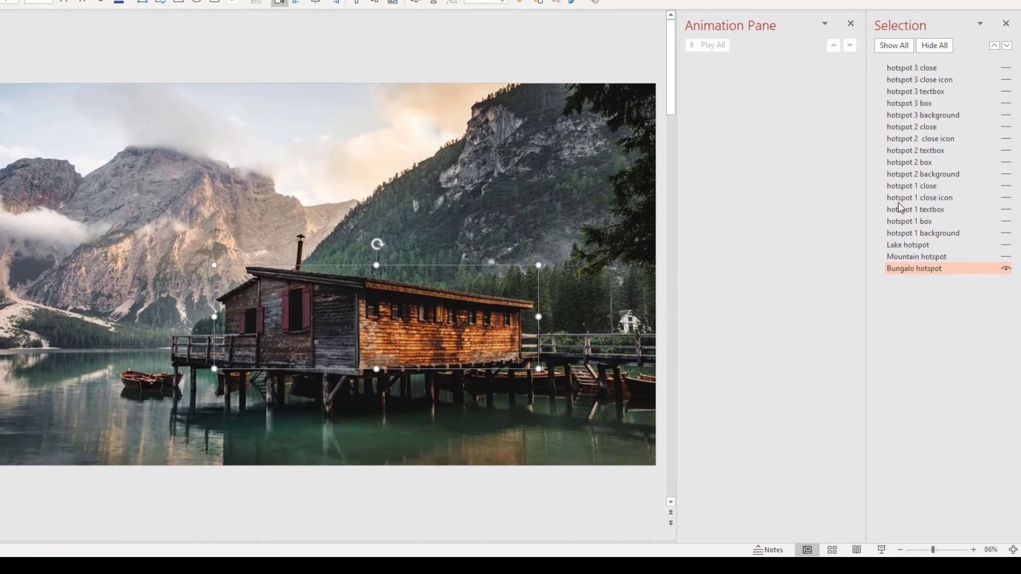
pyautogui.click(913, 256)
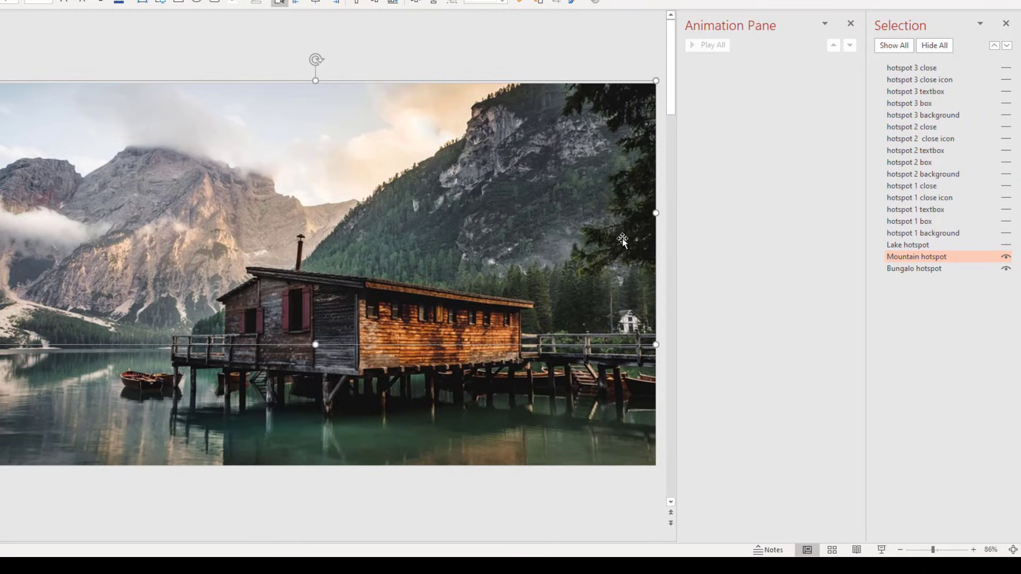
pyautogui.click(916, 245)
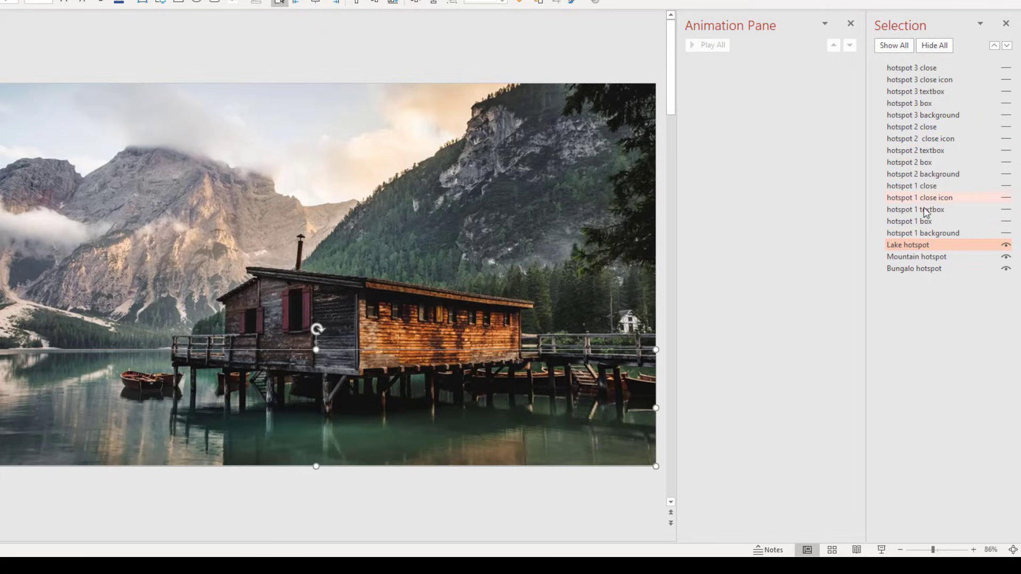
pyautogui.click(926, 234)
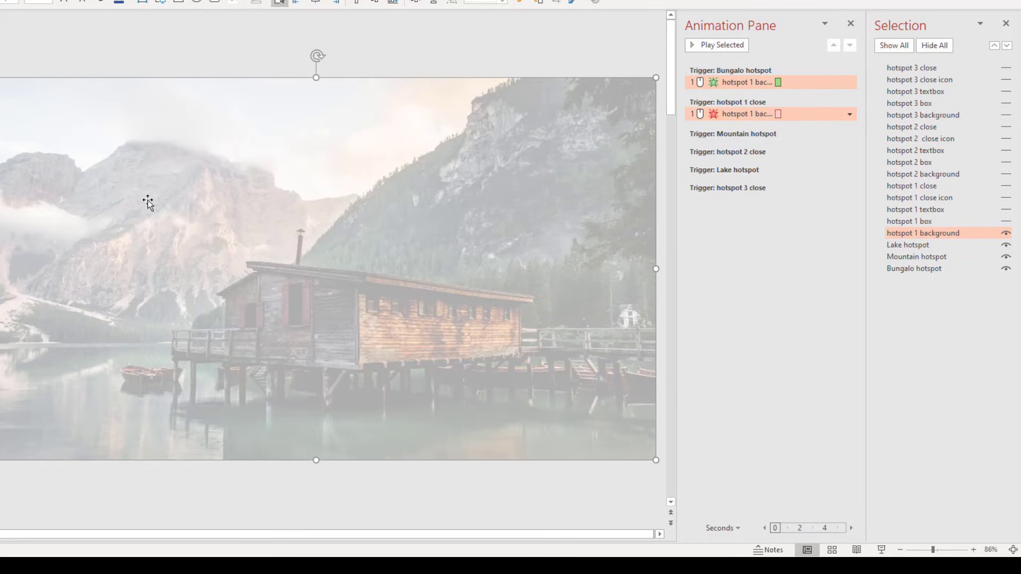
pyautogui.click(914, 222)
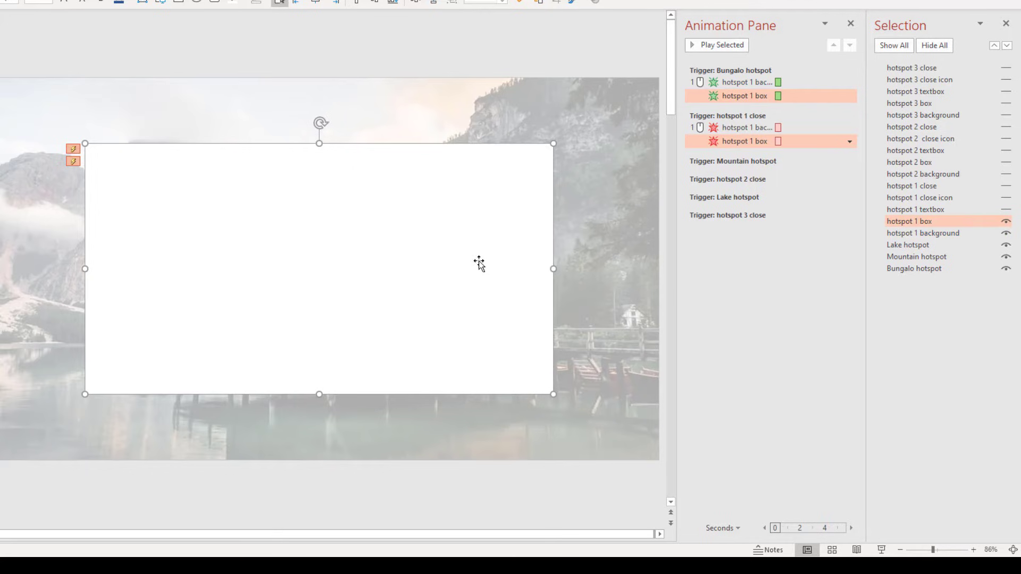
pyautogui.click(924, 210)
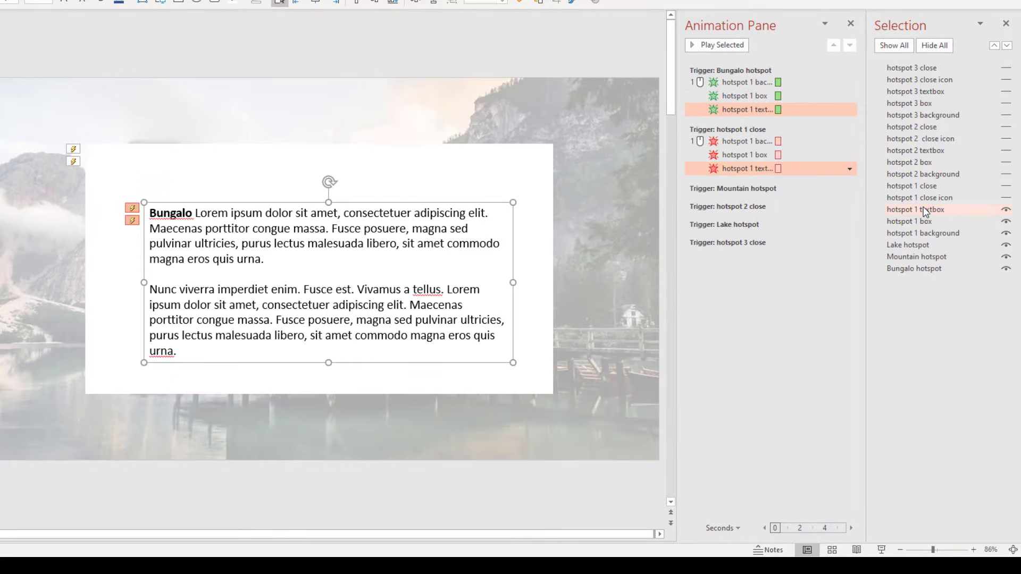
# Unhide the hotspot 1 close icon and the hotspot 1 close shape.
pyautogui.keyDown('ctrl'); pyautogui.click(918, 200); pyautogui.keyUp('ctrl')
pyautogui.click(1006, 197)
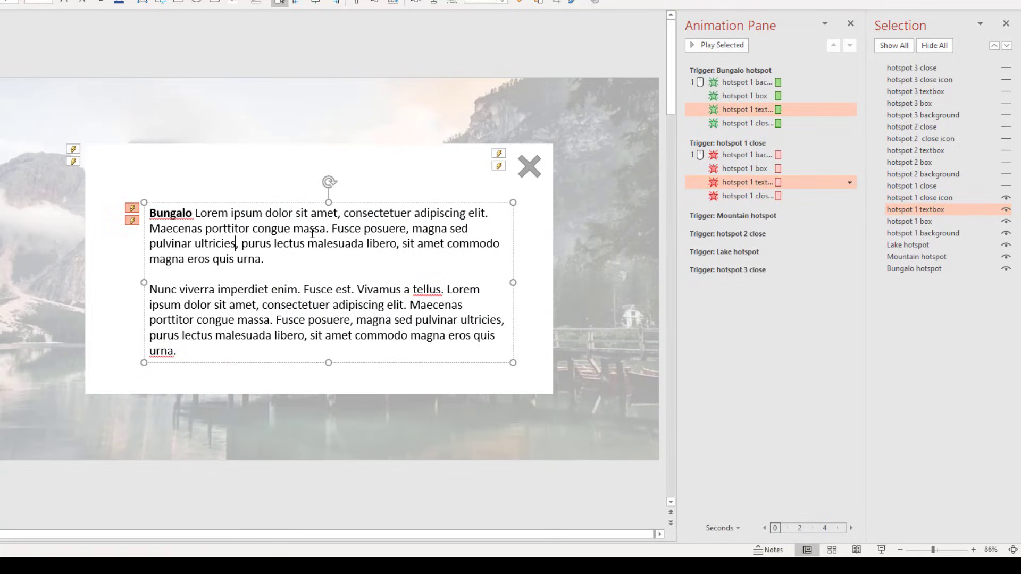
pyautogui.click(914, 198)
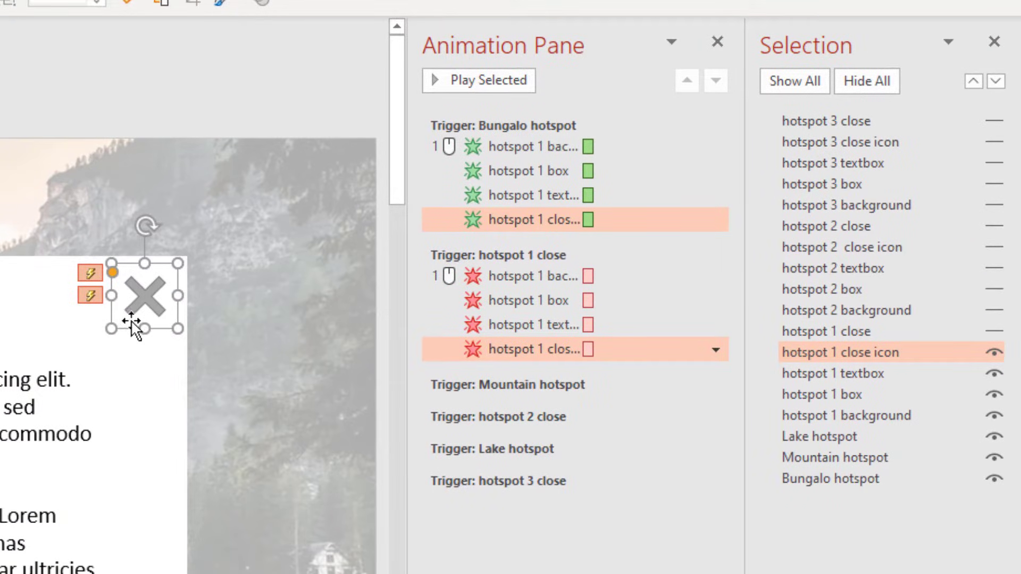
pyautogui.click(848, 330)
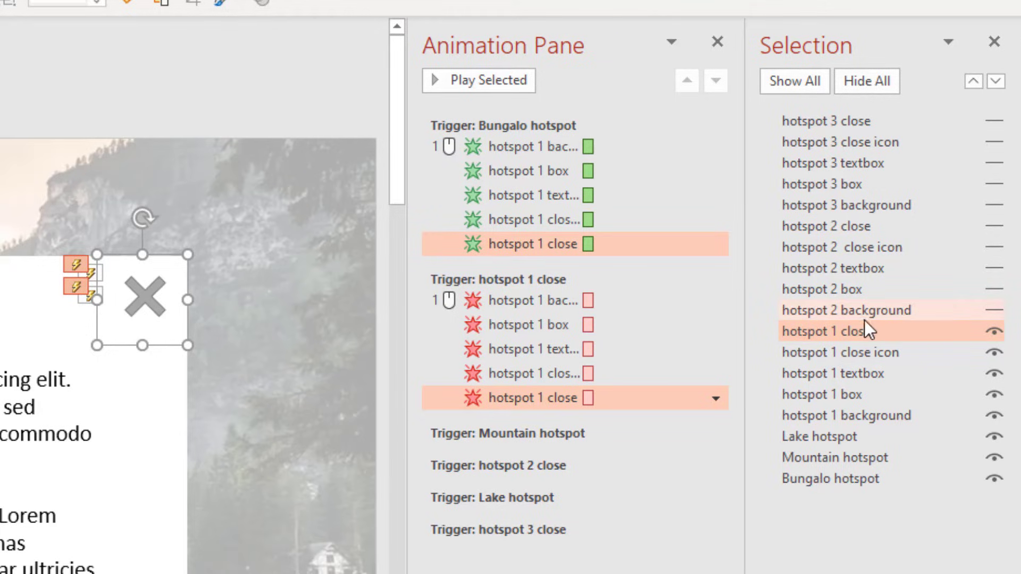
# Hide all five hotspot 1 popup pieces in the Selection Pane.
pyautogui.click(993, 331)
pyautogui.click(994, 352)
pyautogui.click(993, 373)
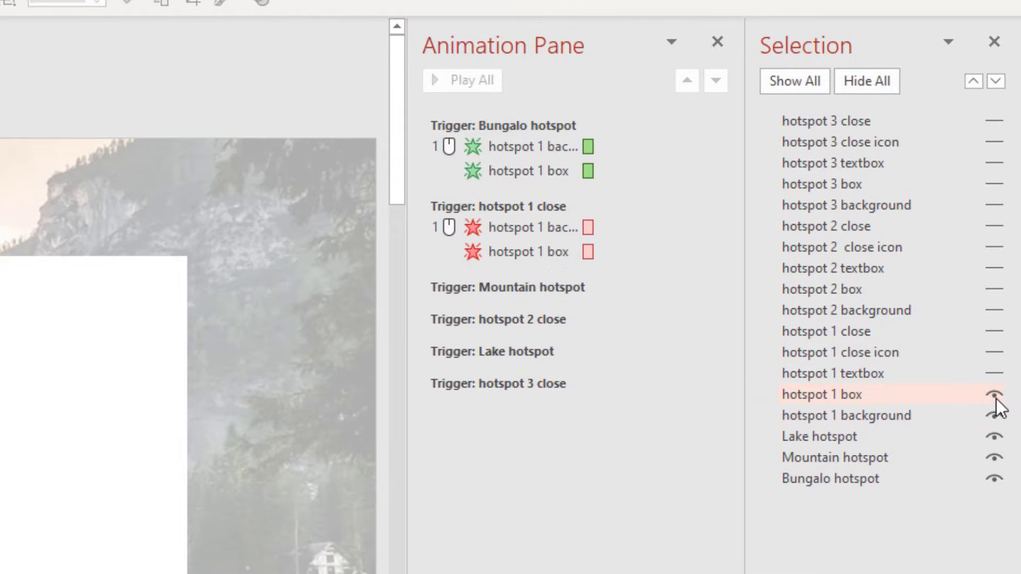
pyautogui.click(993, 394)
pyautogui.click(993, 415)
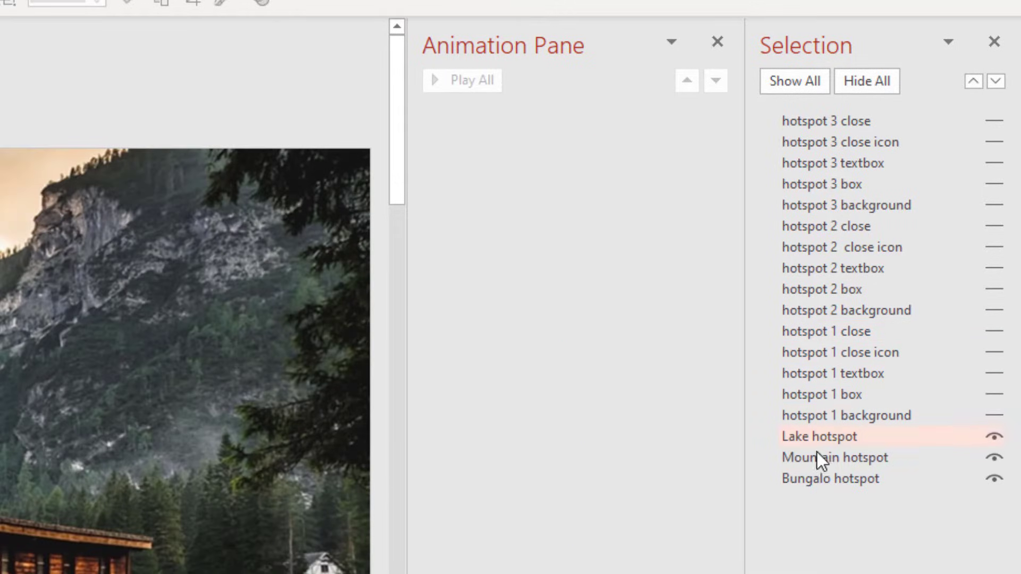
# Unhide the hotspot 2 background, white box, Mountains text, close icon and close shape.
pyautogui.click(994, 310)
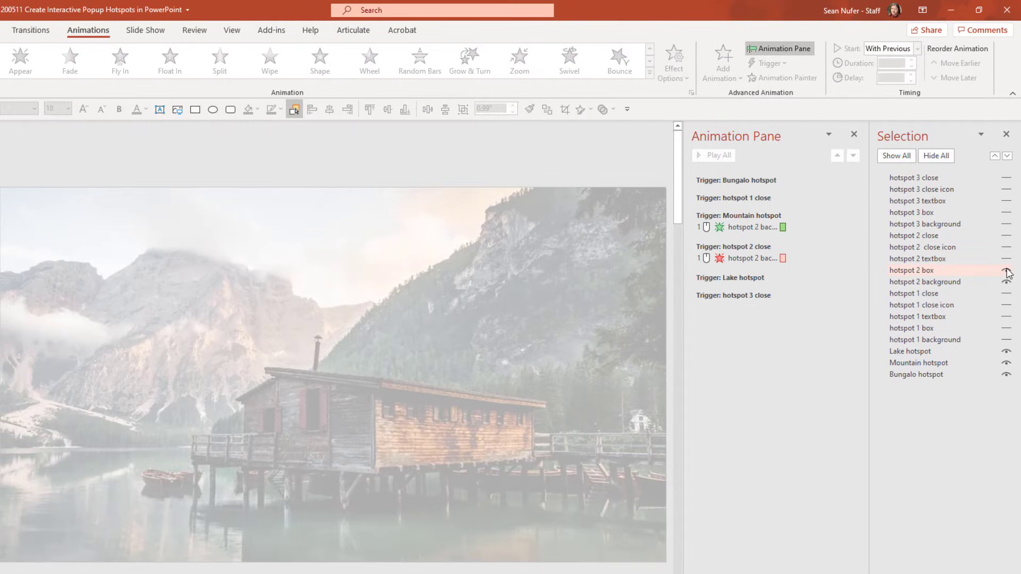
pyautogui.click(1006, 270)
pyautogui.click(1007, 259)
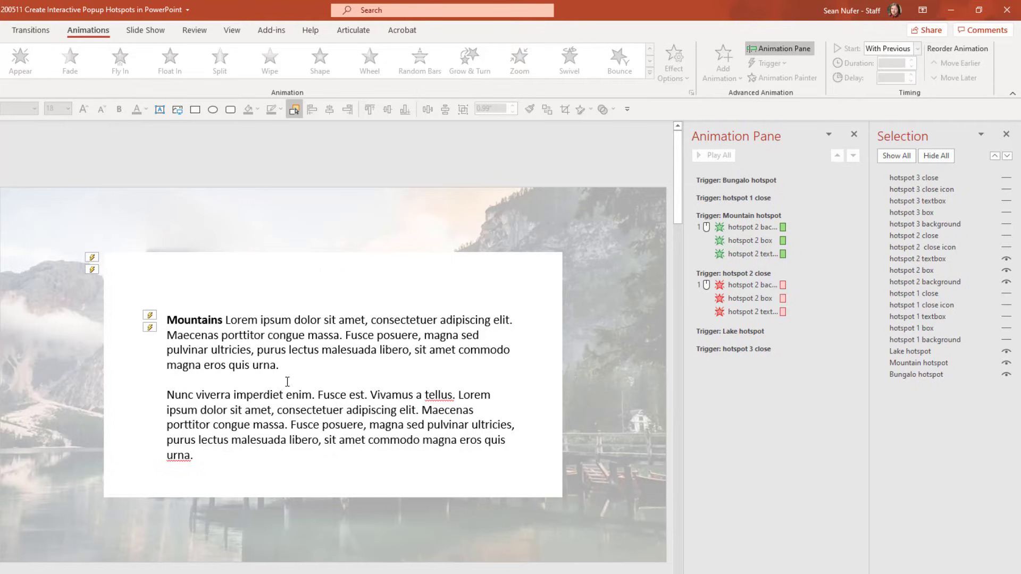
pyautogui.doubleClick(169, 321)
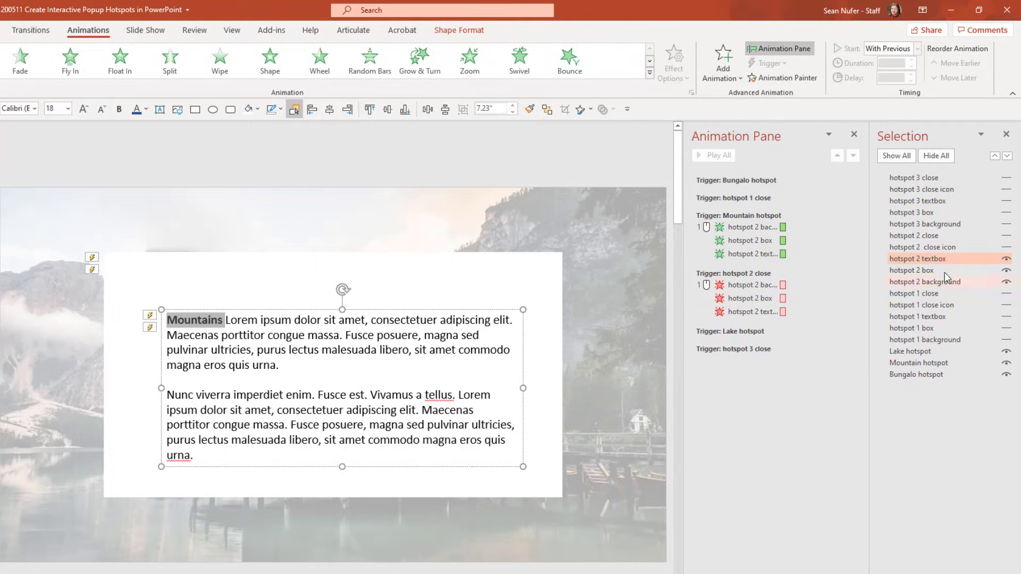
pyautogui.click(1007, 247)
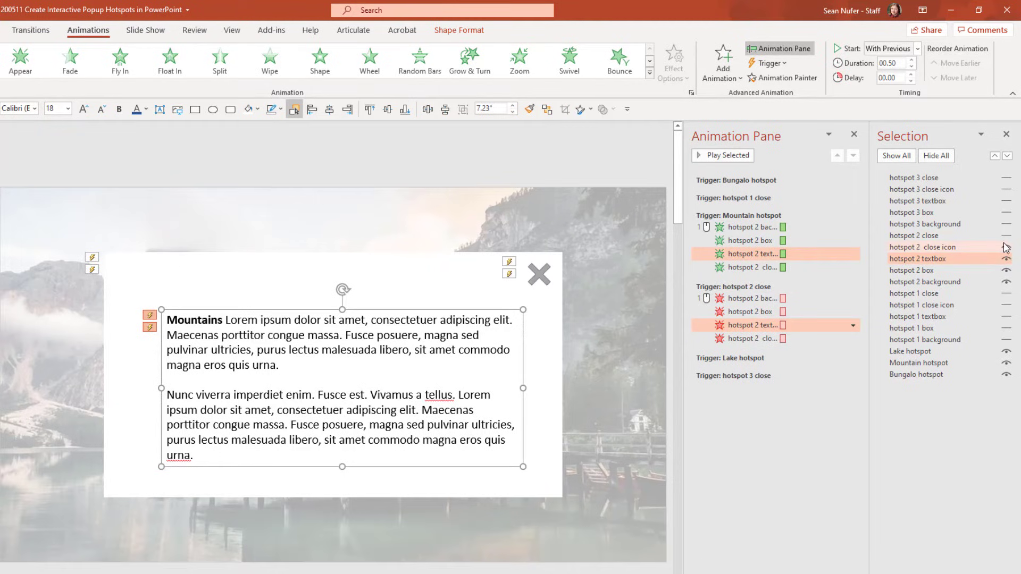
pyautogui.click(1007, 237)
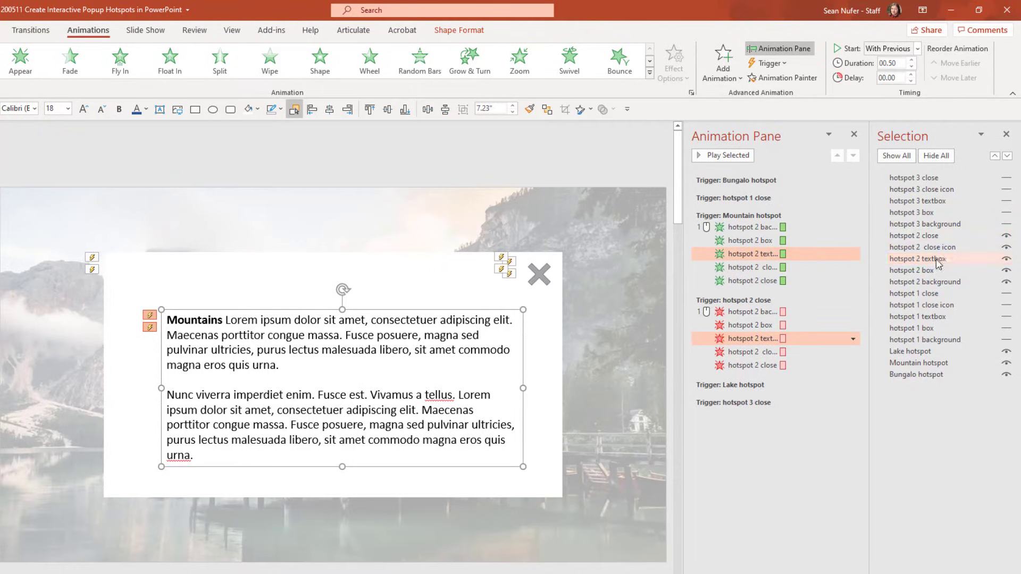
# Confirm the five Mountain entrance animations are triggered on click of Mountain hotspot.
pyautogui.click(729, 229)
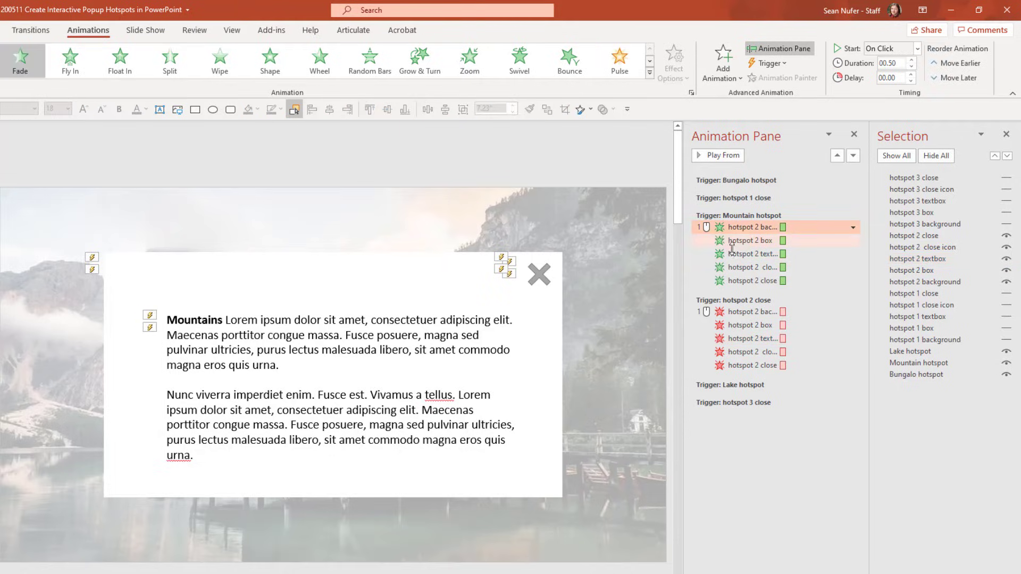
pyautogui.keyDown('shift'); pyautogui.click(735, 281); pyautogui.keyUp('shift')
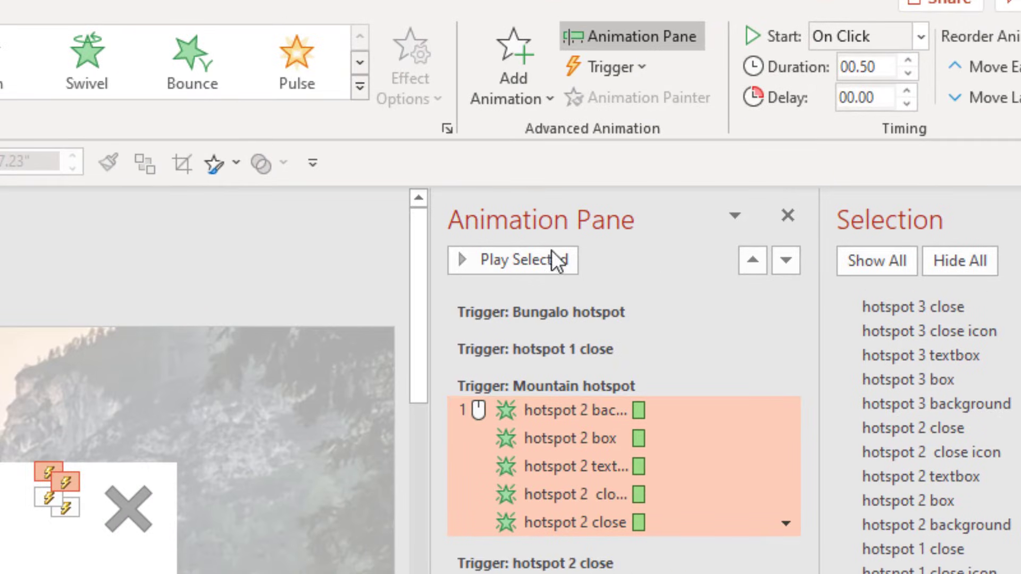
pyautogui.click(622, 68)
pyautogui.moveTo(658, 98)
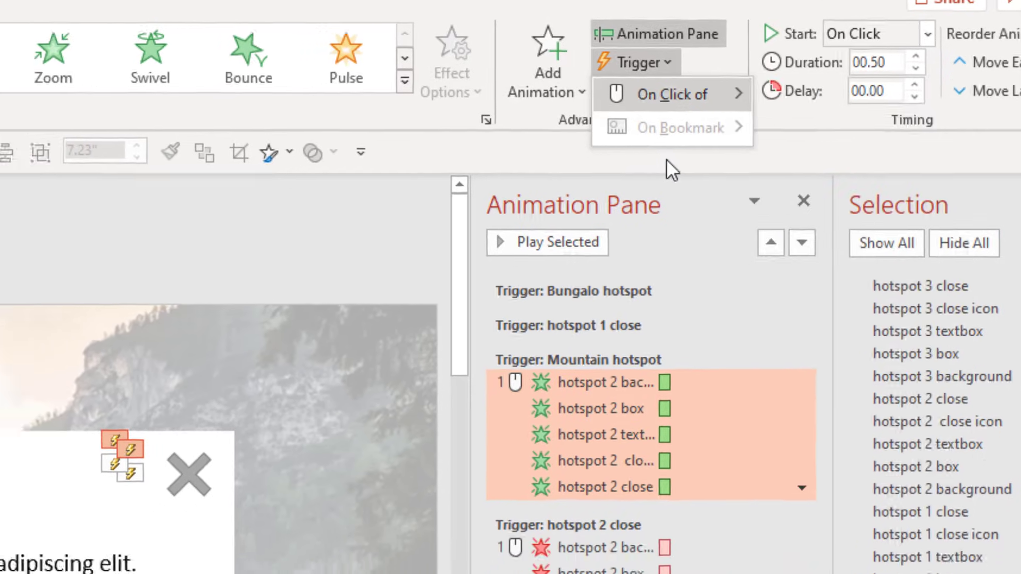
pyautogui.click(660, 166)
# Check the trigger of the hotspot 2 exit animations, leaving it unchanged.
pyautogui.click(669, 448)
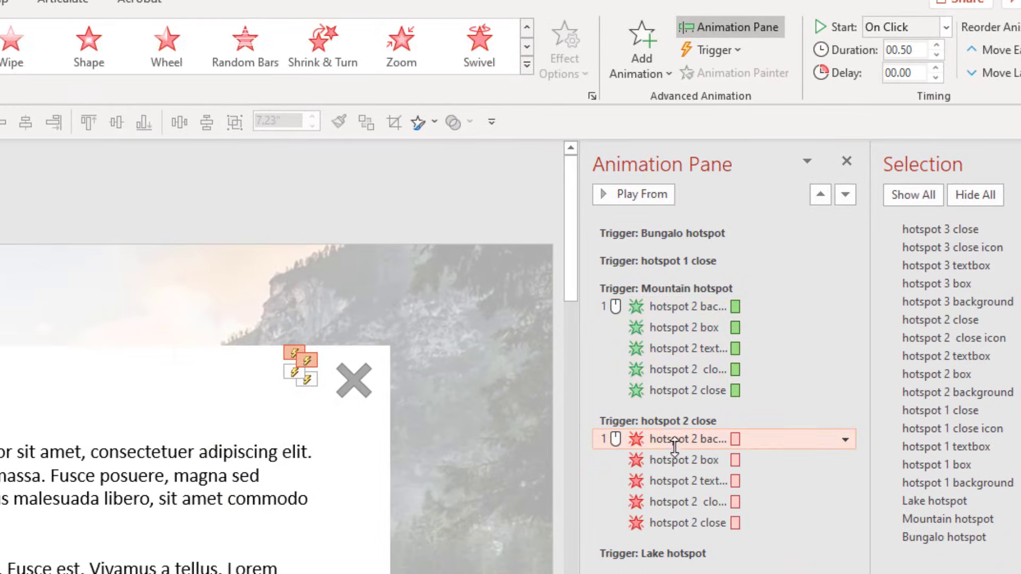
pyautogui.keyDown('shift'); pyautogui.click(683, 523); pyautogui.keyUp('shift')
pyautogui.click(735, 53)
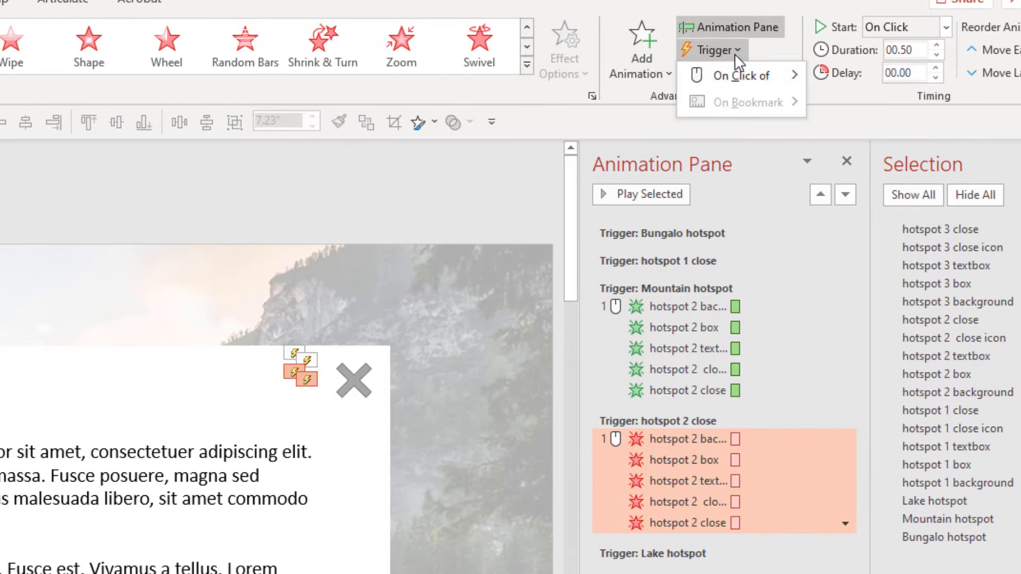
pyautogui.moveTo(746, 81)
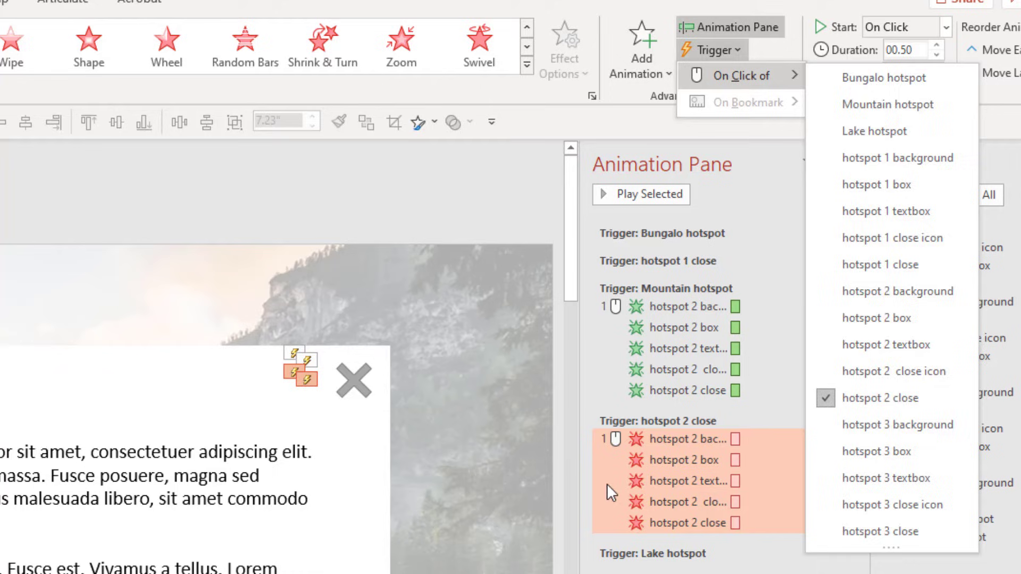
pyautogui.press('Escape')
pyautogui.press('Escape')
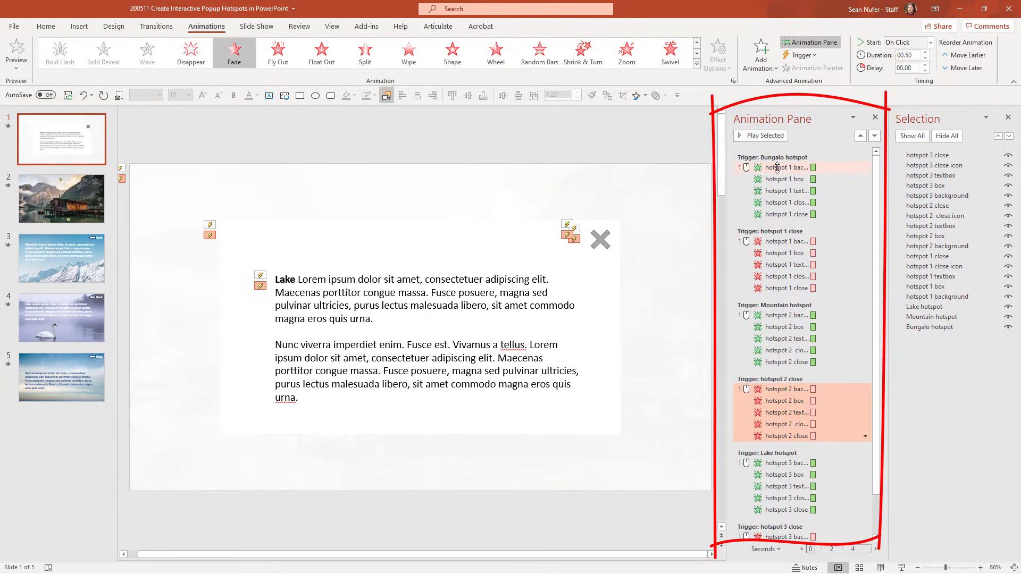
# Inspect the Bungalo hotspot animations and the hotspot 1 close objects.
pyautogui.click(776, 167)
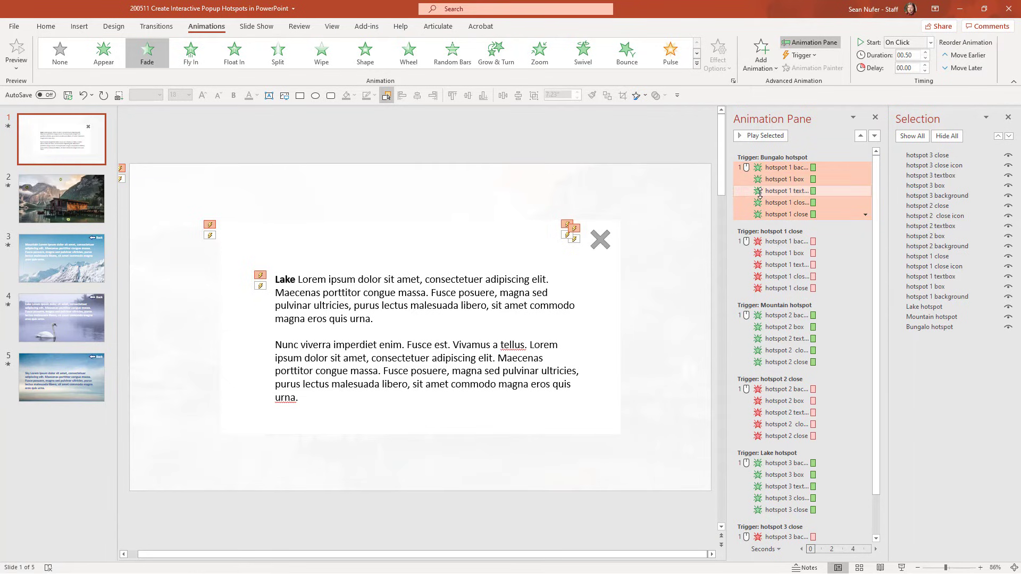
pyautogui.click(945, 267)
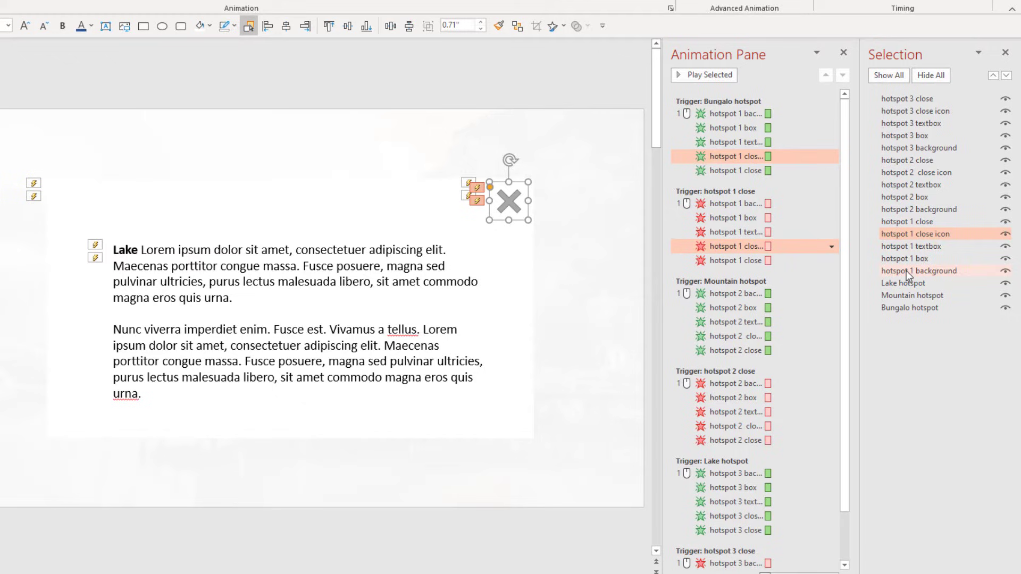
pyautogui.click(897, 247)
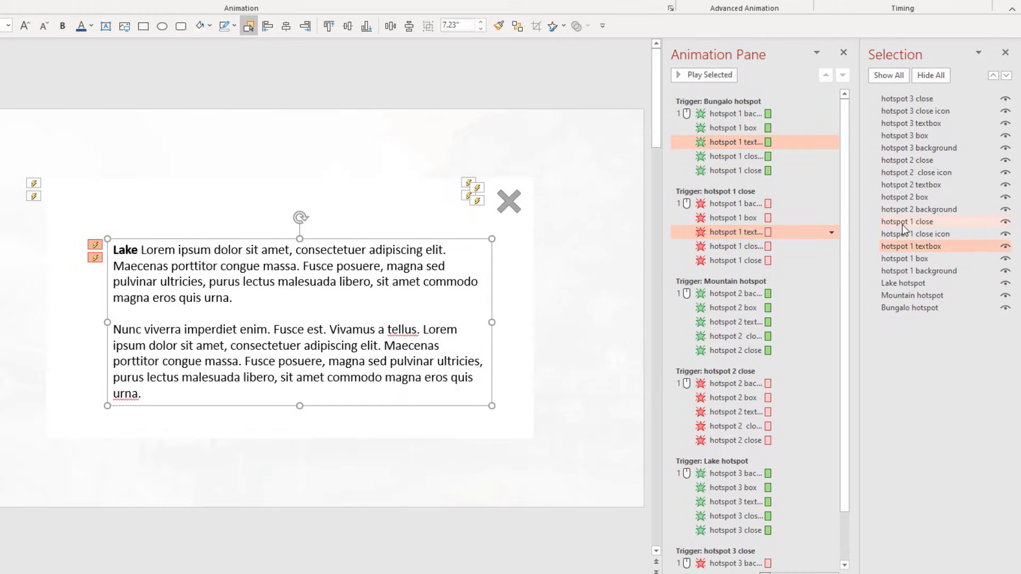
pyautogui.click(901, 221)
pyautogui.click(737, 169)
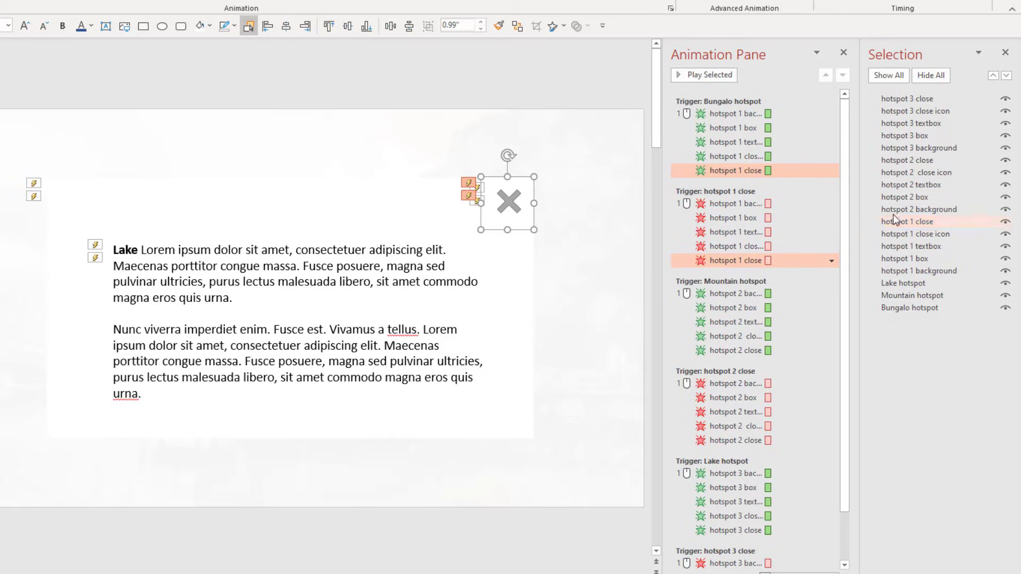
# Check the hotspot 2 and hotspot 3 objects' animations, then start the slide show.
pyautogui.click(898, 197)
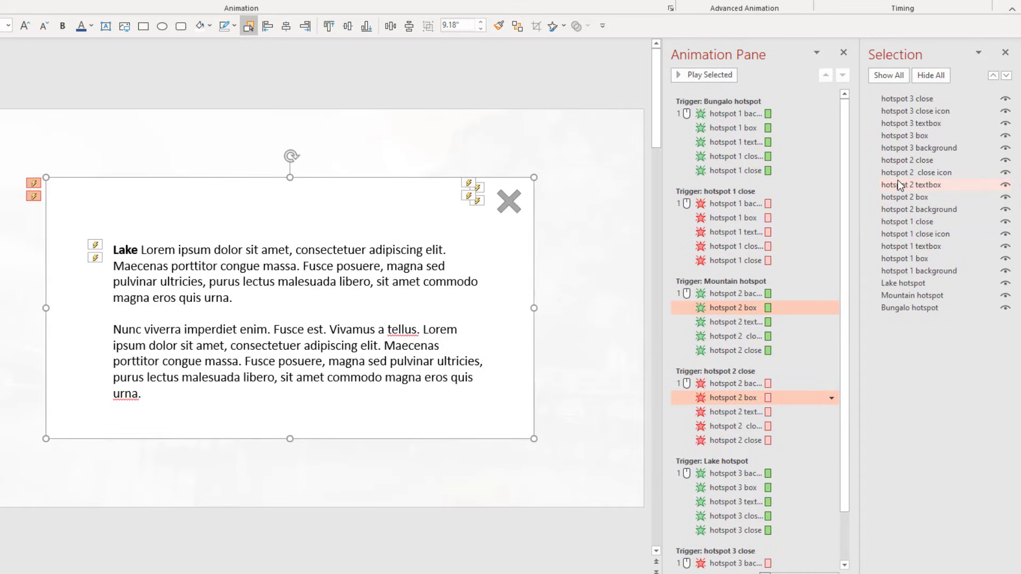
pyautogui.click(897, 183)
pyautogui.click(915, 207)
pyautogui.keyDown('ctrl'); pyautogui.click(911, 195); pyautogui.keyUp('ctrl')
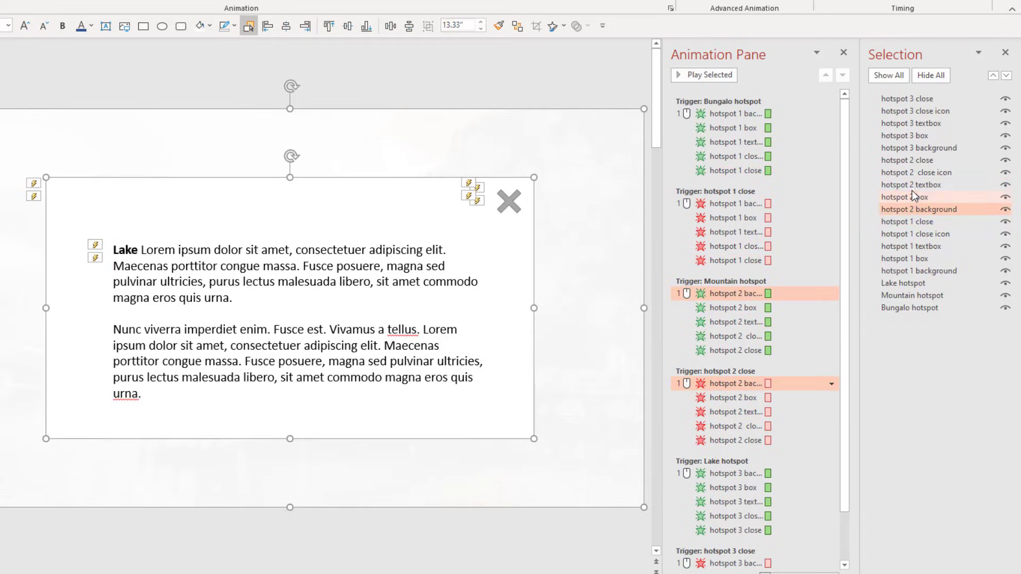
pyautogui.keyDown('ctrl'); pyautogui.click(910, 184); pyautogui.keyUp('ctrl')
pyautogui.keyDown('ctrl'); pyautogui.click(909, 172); pyautogui.keyUp('ctrl')
pyautogui.keyDown('ctrl'); pyautogui.click(906, 160); pyautogui.keyUp('ctrl')
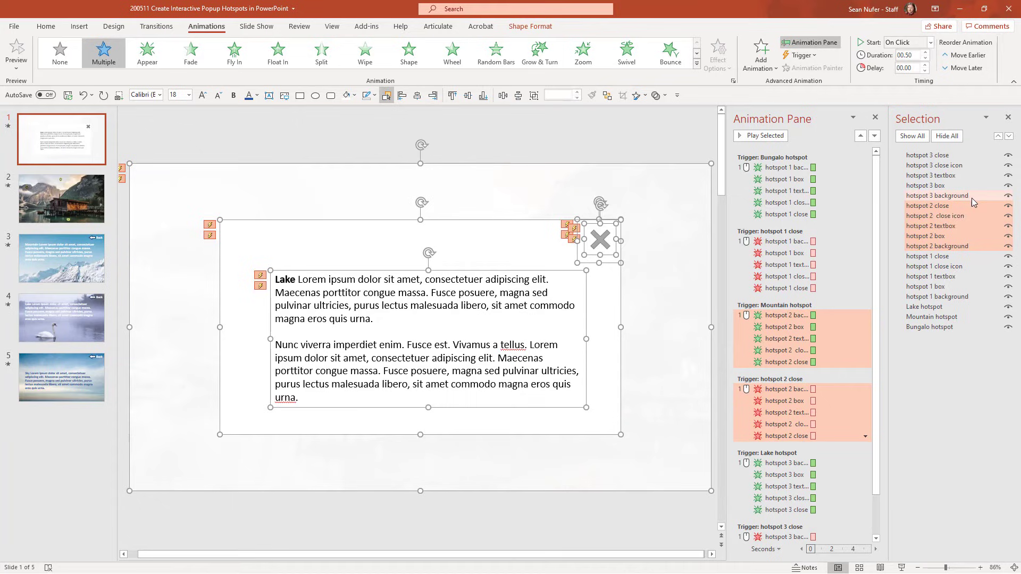
pyautogui.click(949, 197)
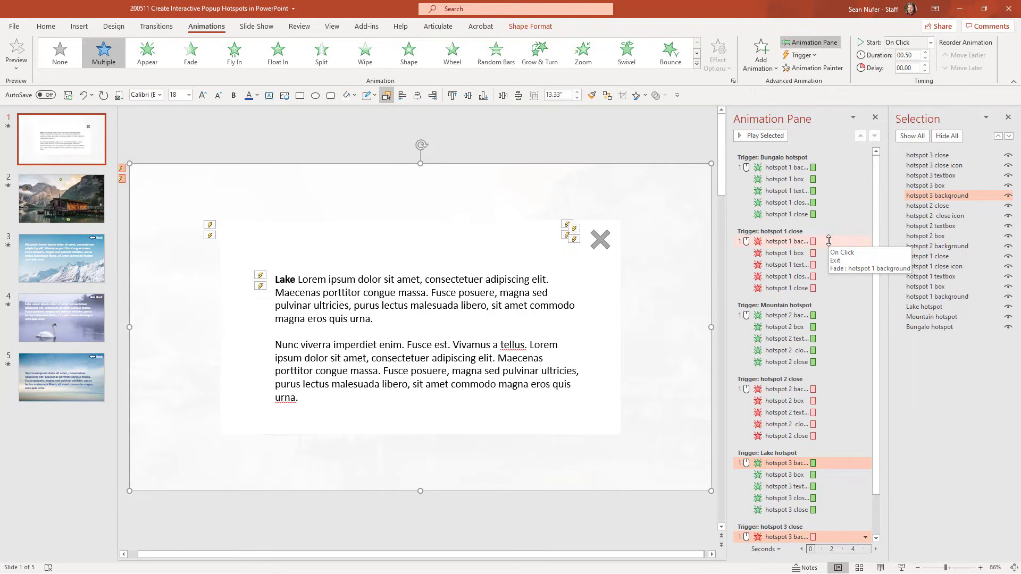
pyautogui.press('F5')
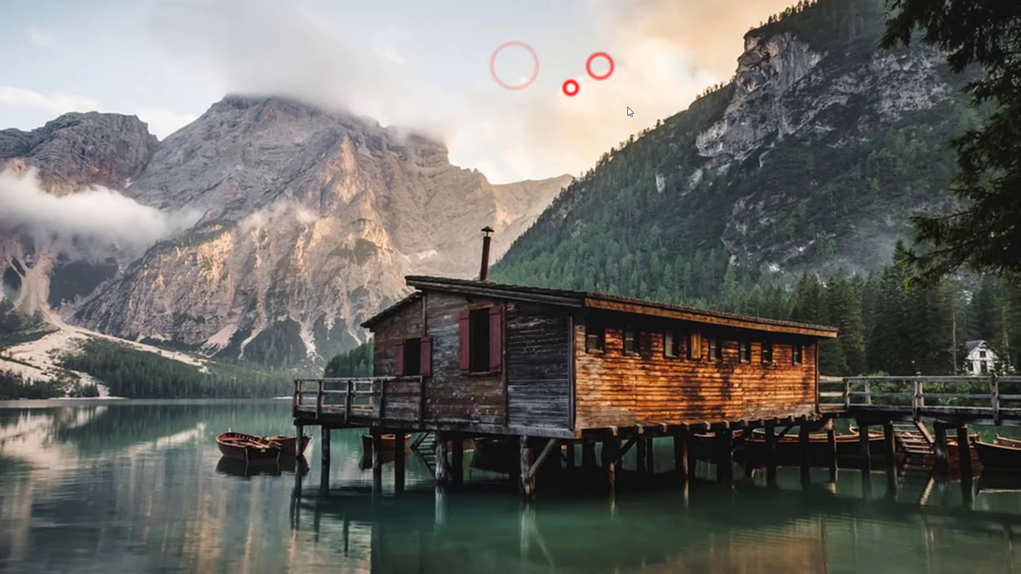
pyautogui.click(724, 134)
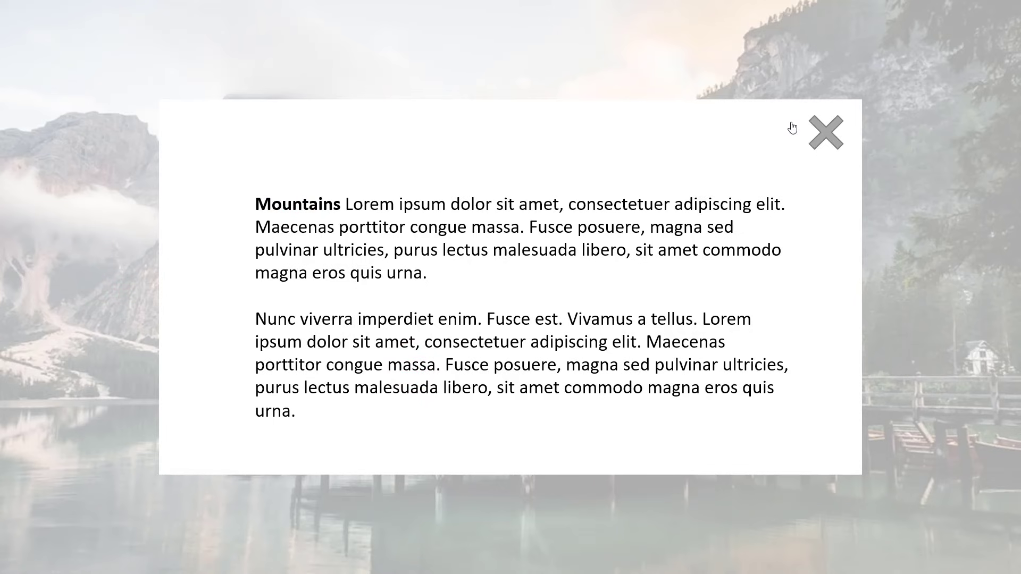
pyautogui.click(825, 139)
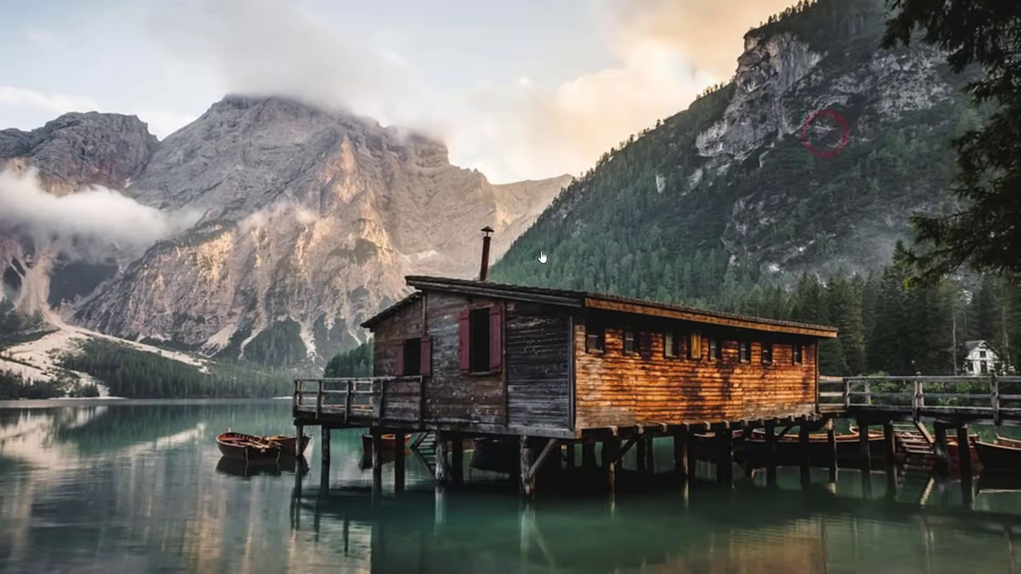
pyautogui.click(100, 457)
pyautogui.click(838, 135)
pyautogui.click(748, 534)
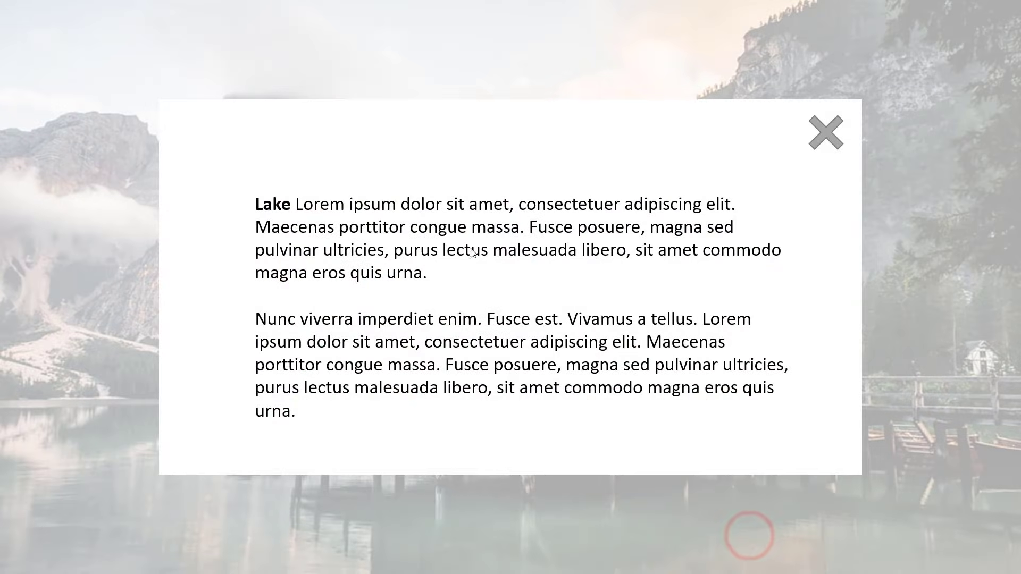
pyautogui.click(672, 107)
pyautogui.click(591, 224)
pyautogui.click(693, 250)
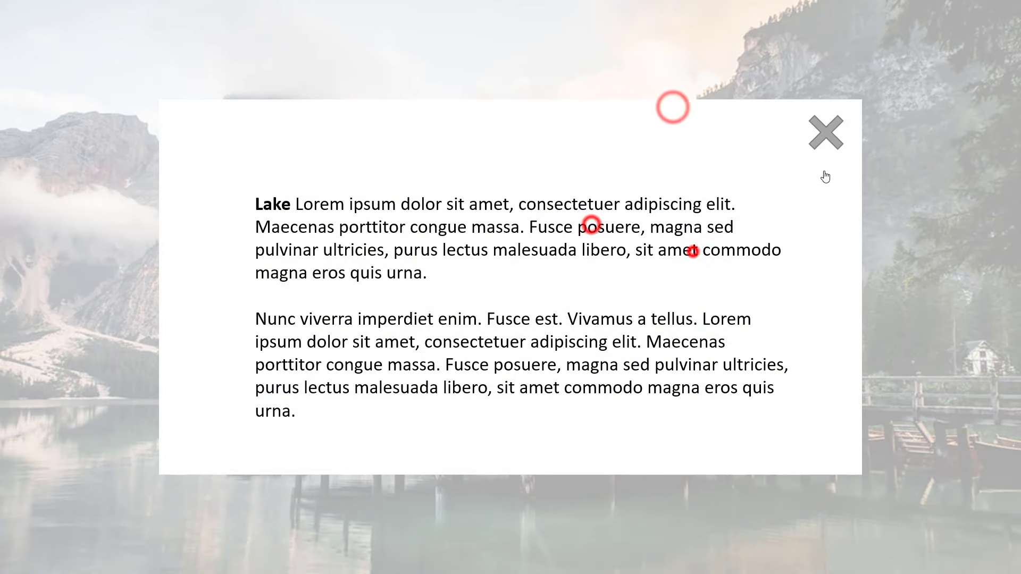
pyautogui.click(829, 130)
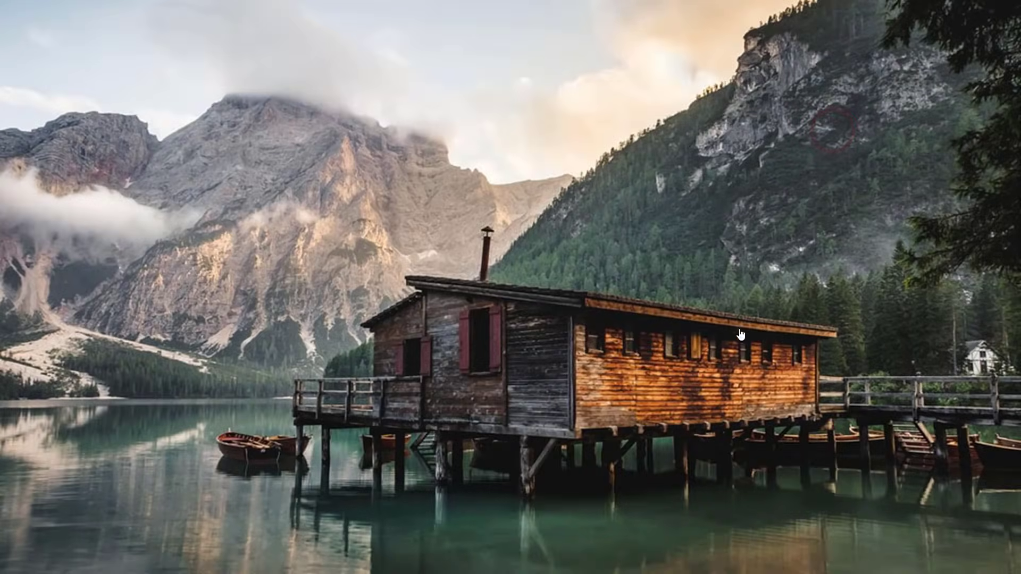
pyautogui.click(518, 384)
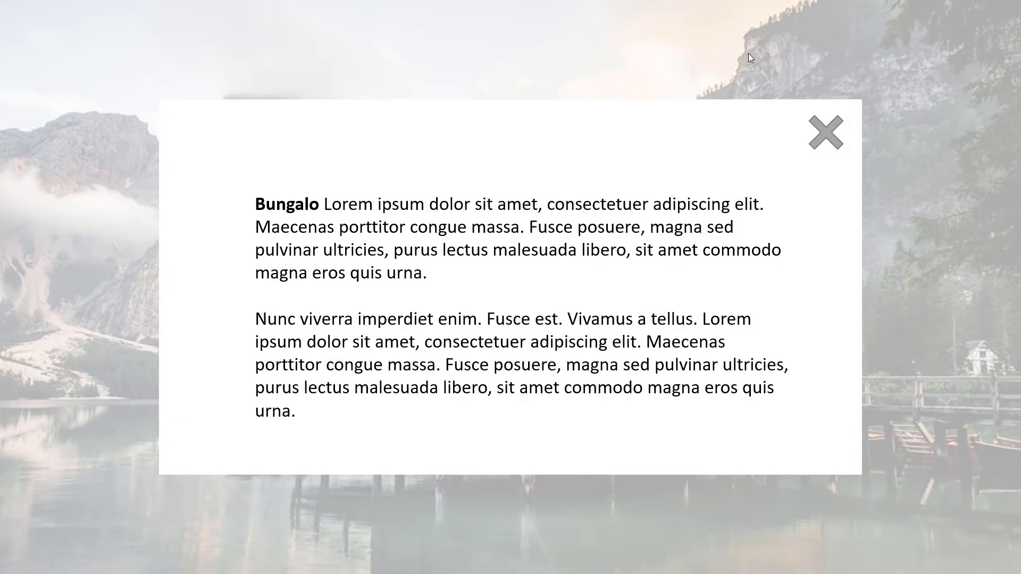
pyautogui.click(748, 54)
pyautogui.click(631, 155)
pyautogui.click(726, 244)
pyautogui.click(825, 133)
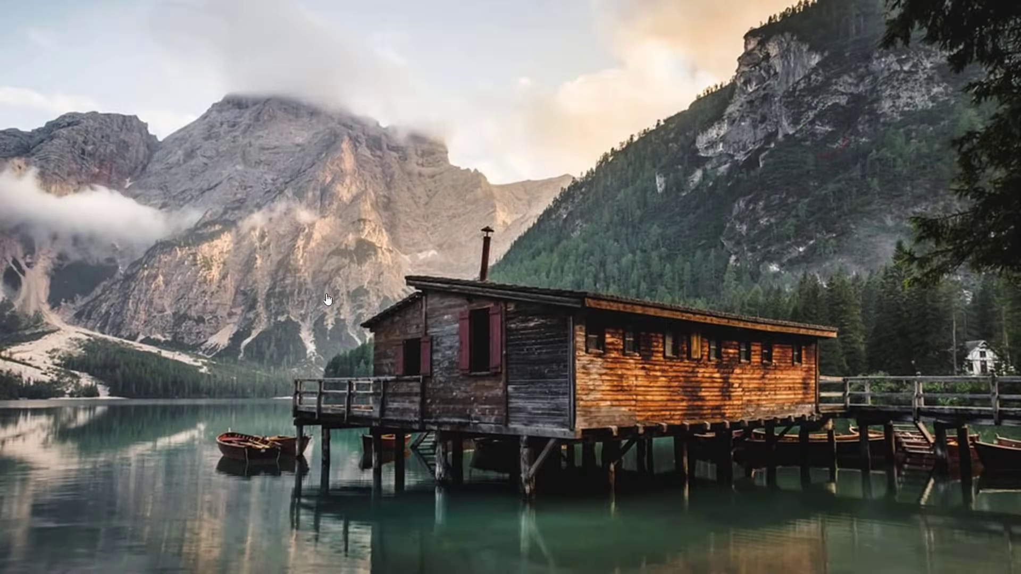